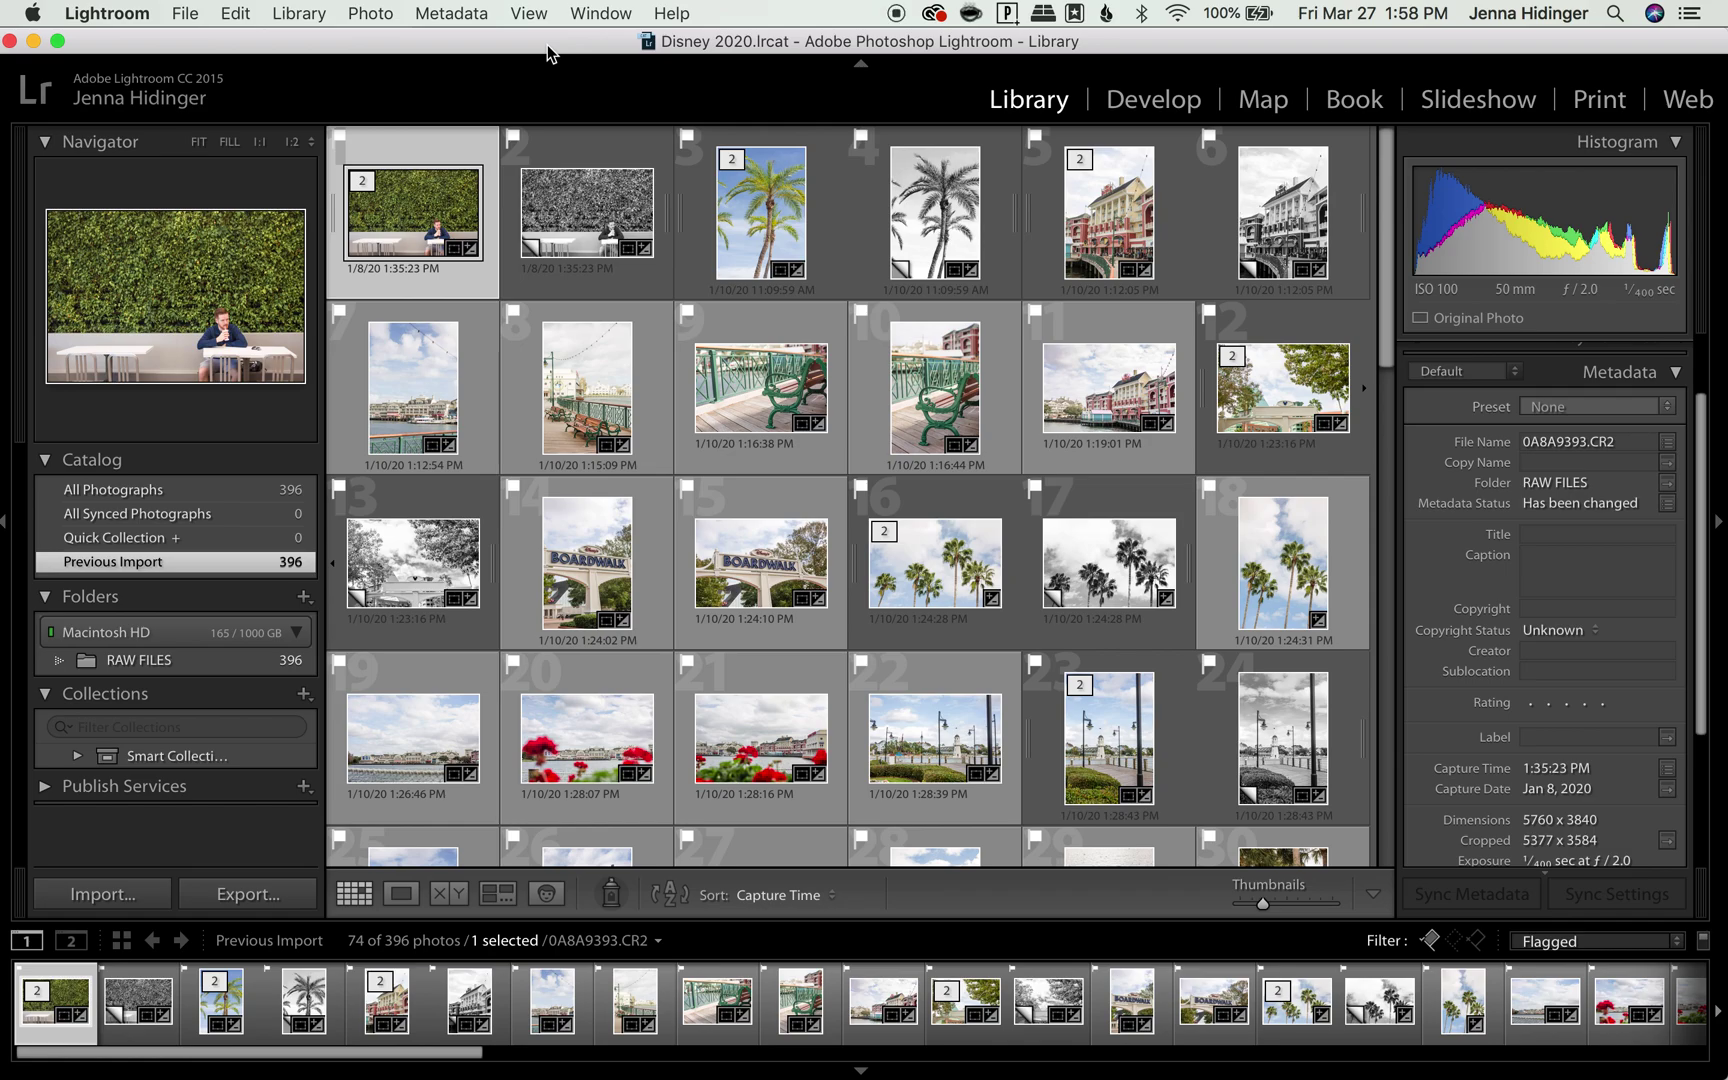
Raise the volume and collapse the right-side Metadata panel
{"action": "key", "text": "XF86AudioRaiseVolume"}
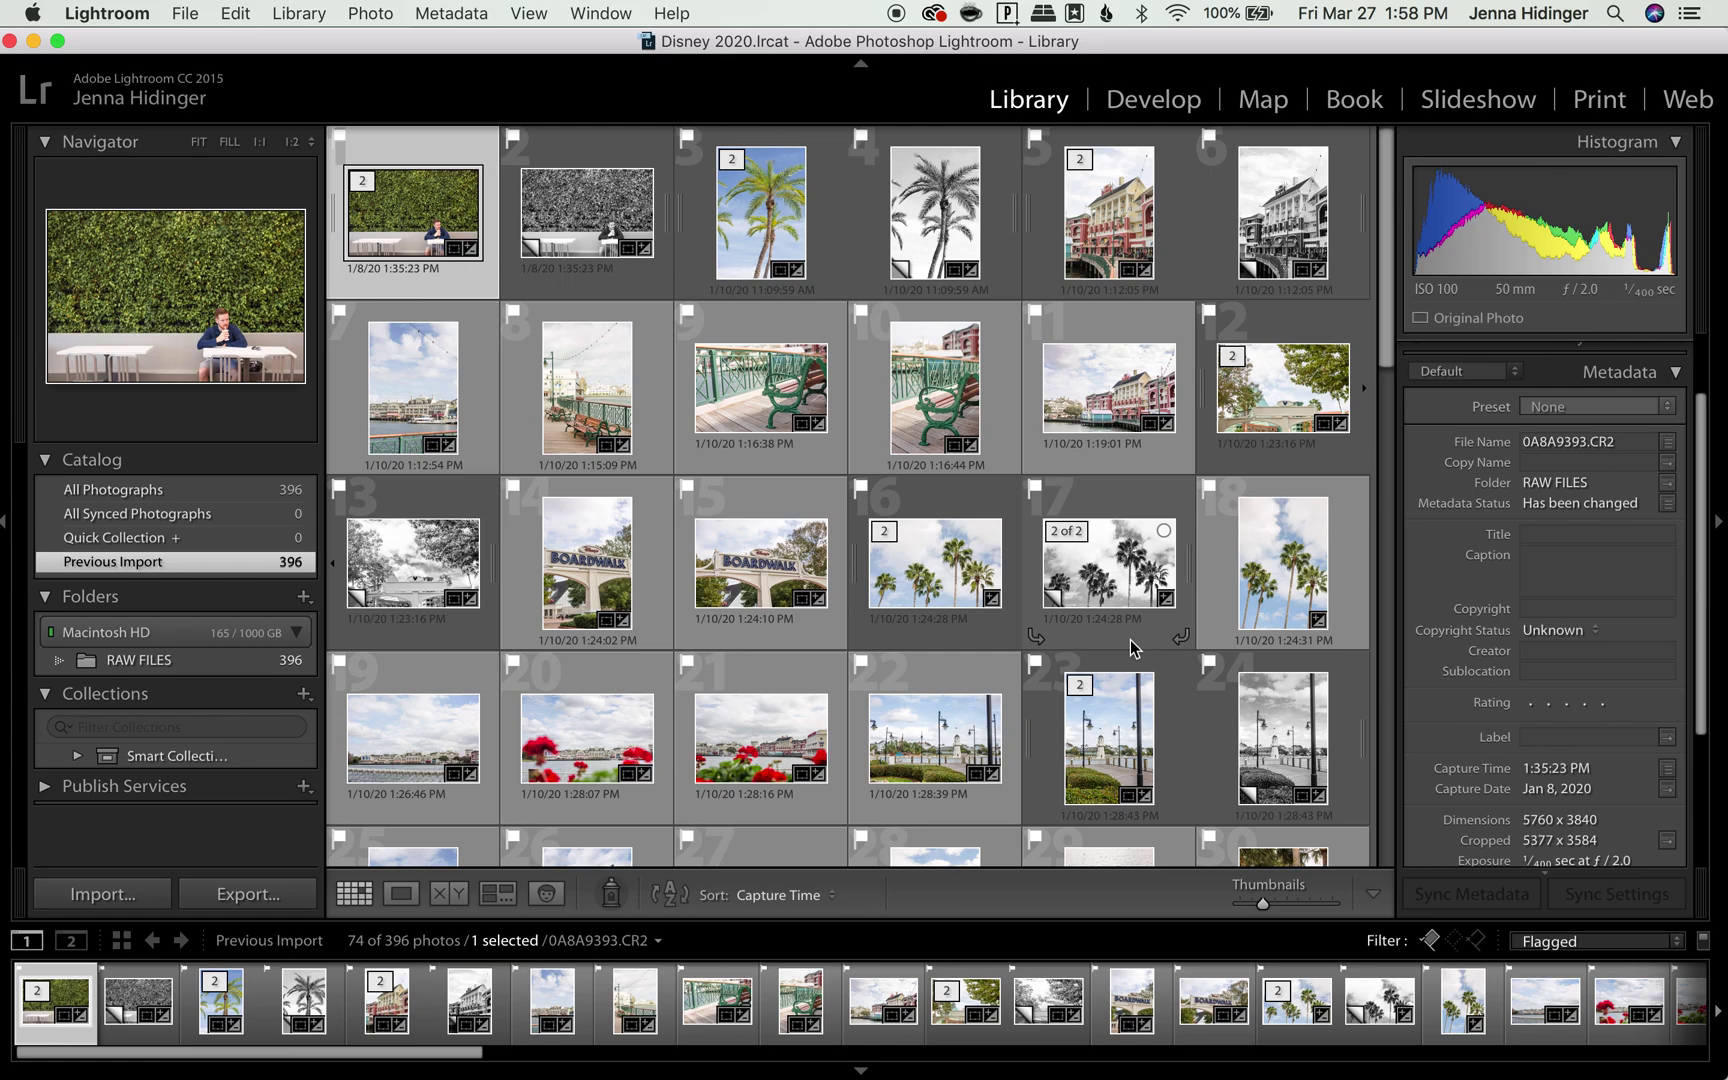
{"action": "left_click", "coordinate": [1683, 373]}
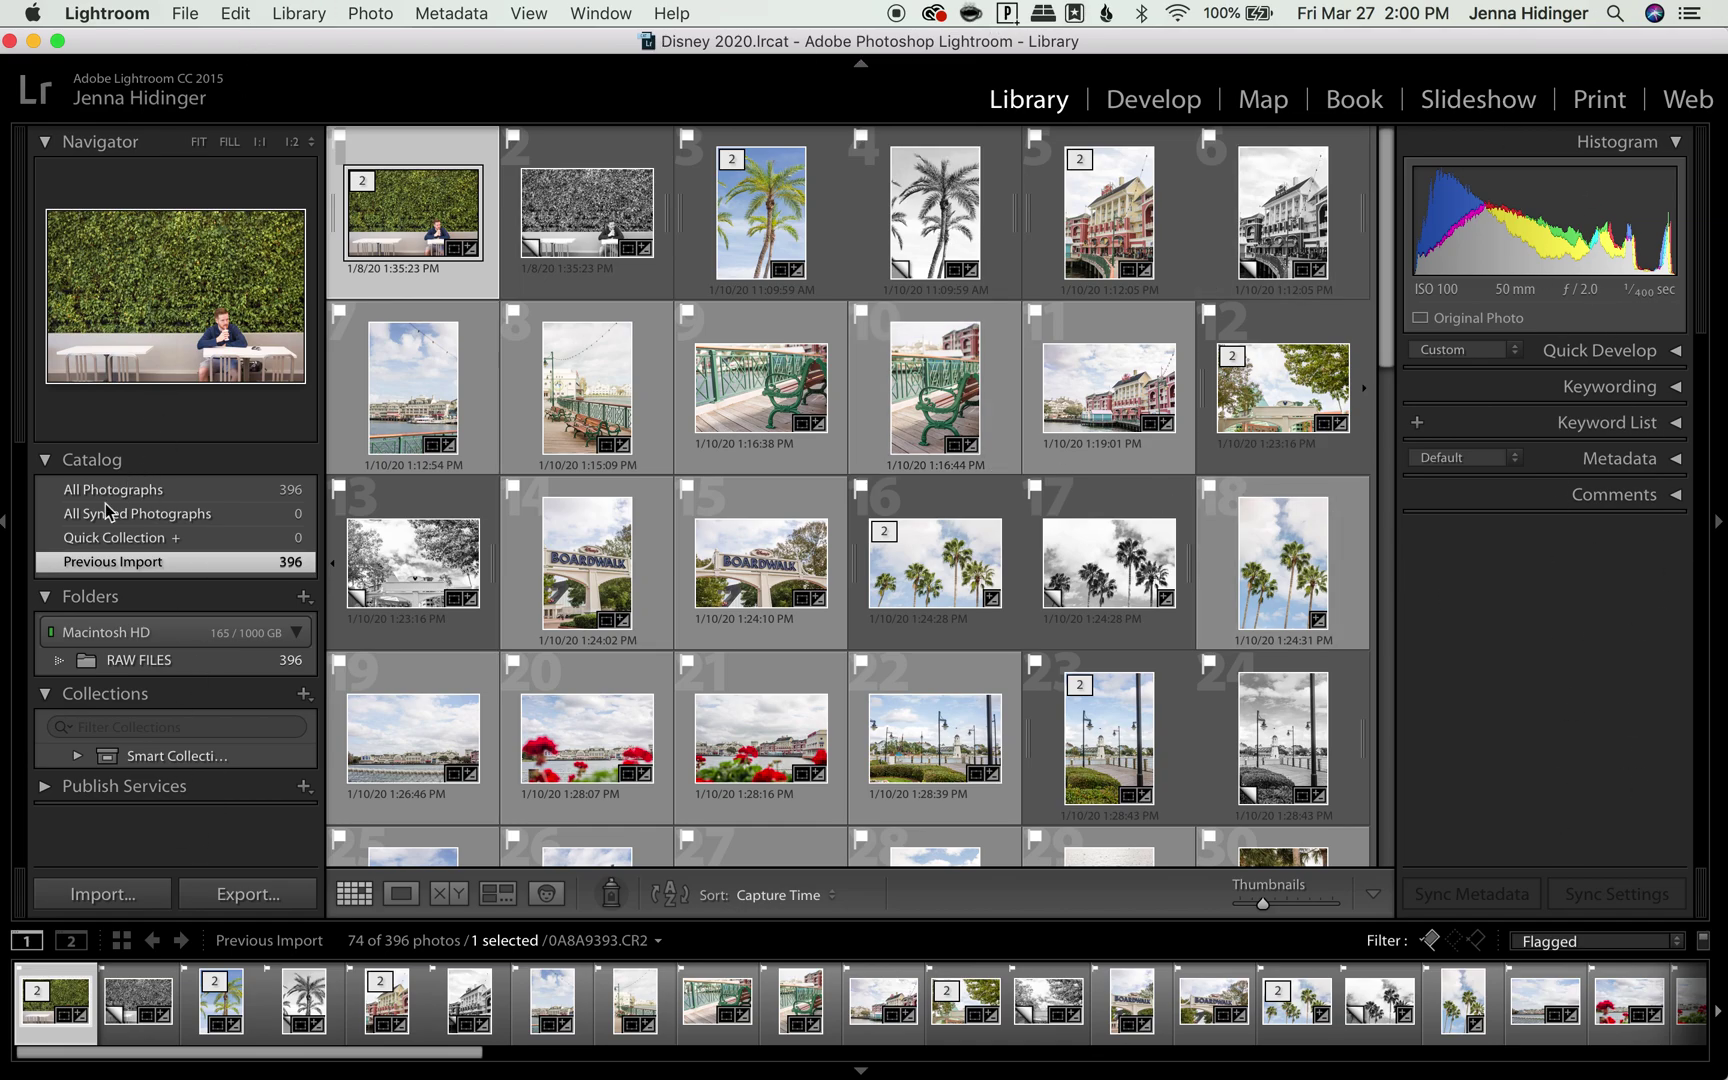
Toggle the left and right side panels and show index numbers and capture dates on thumbnails
{"action": "left_click", "coordinate": [6, 520]}
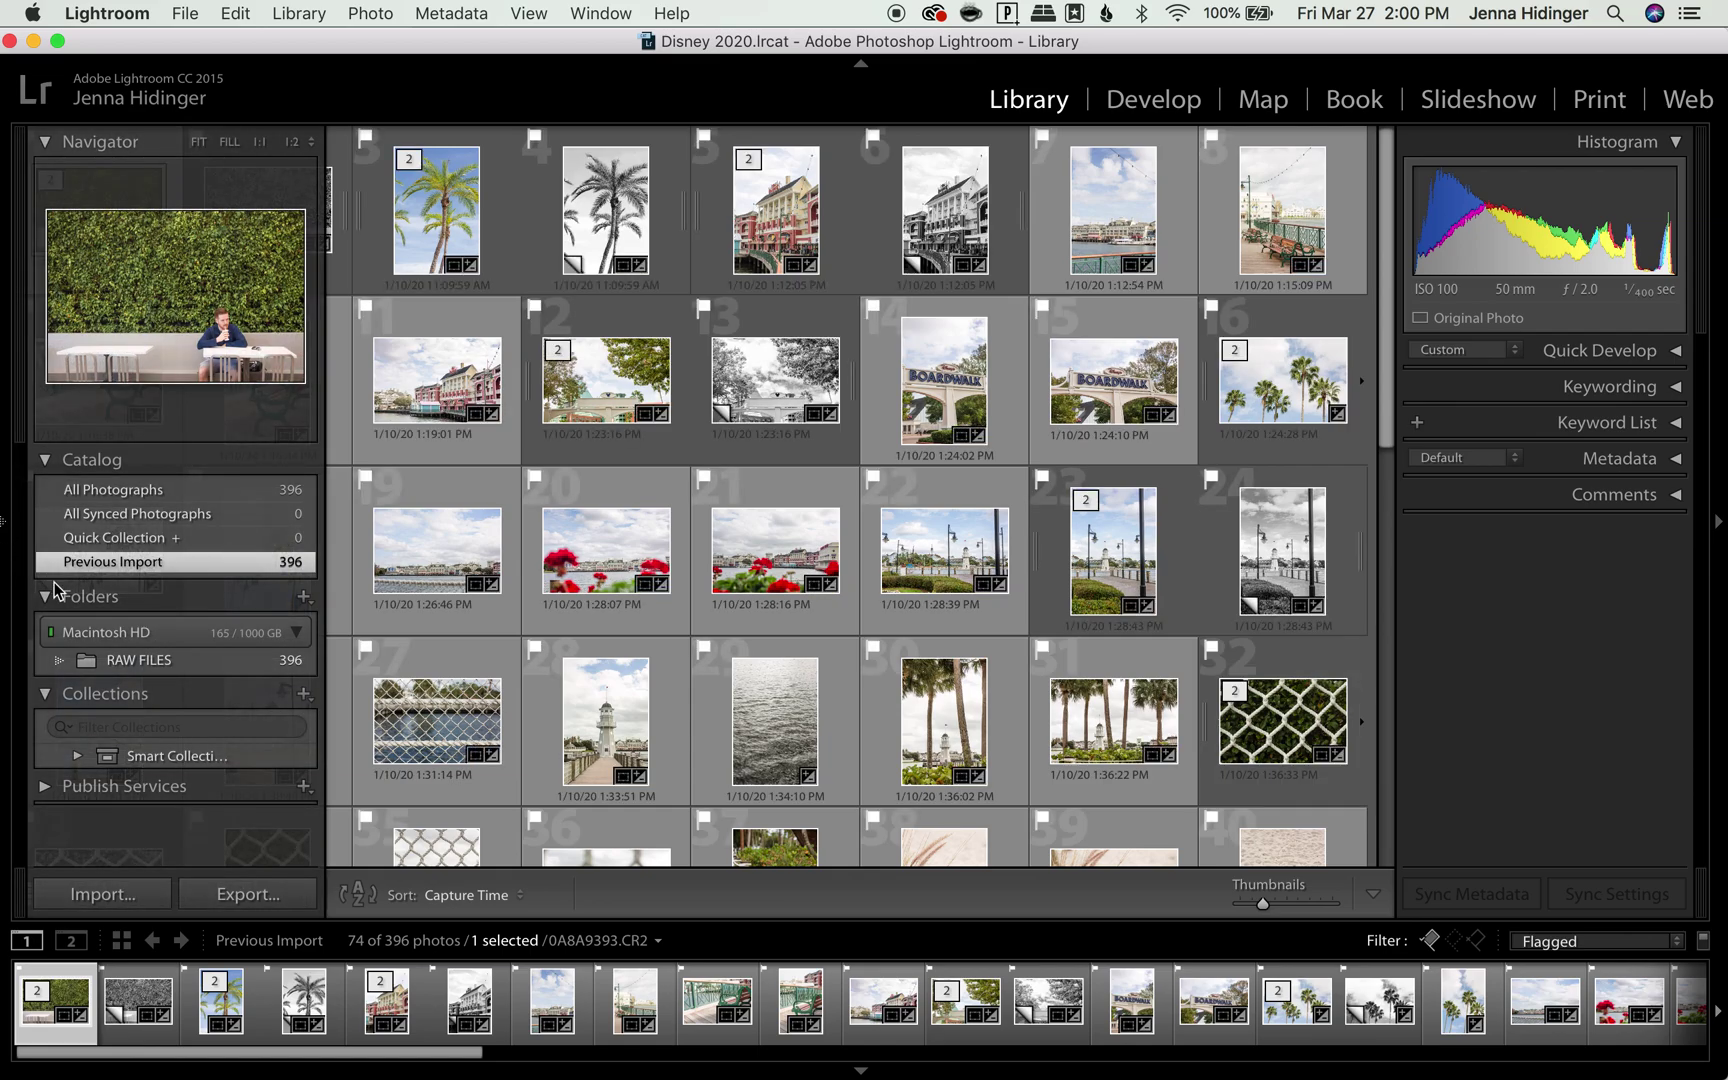
{"action": "left_click", "coordinate": [5, 522]}
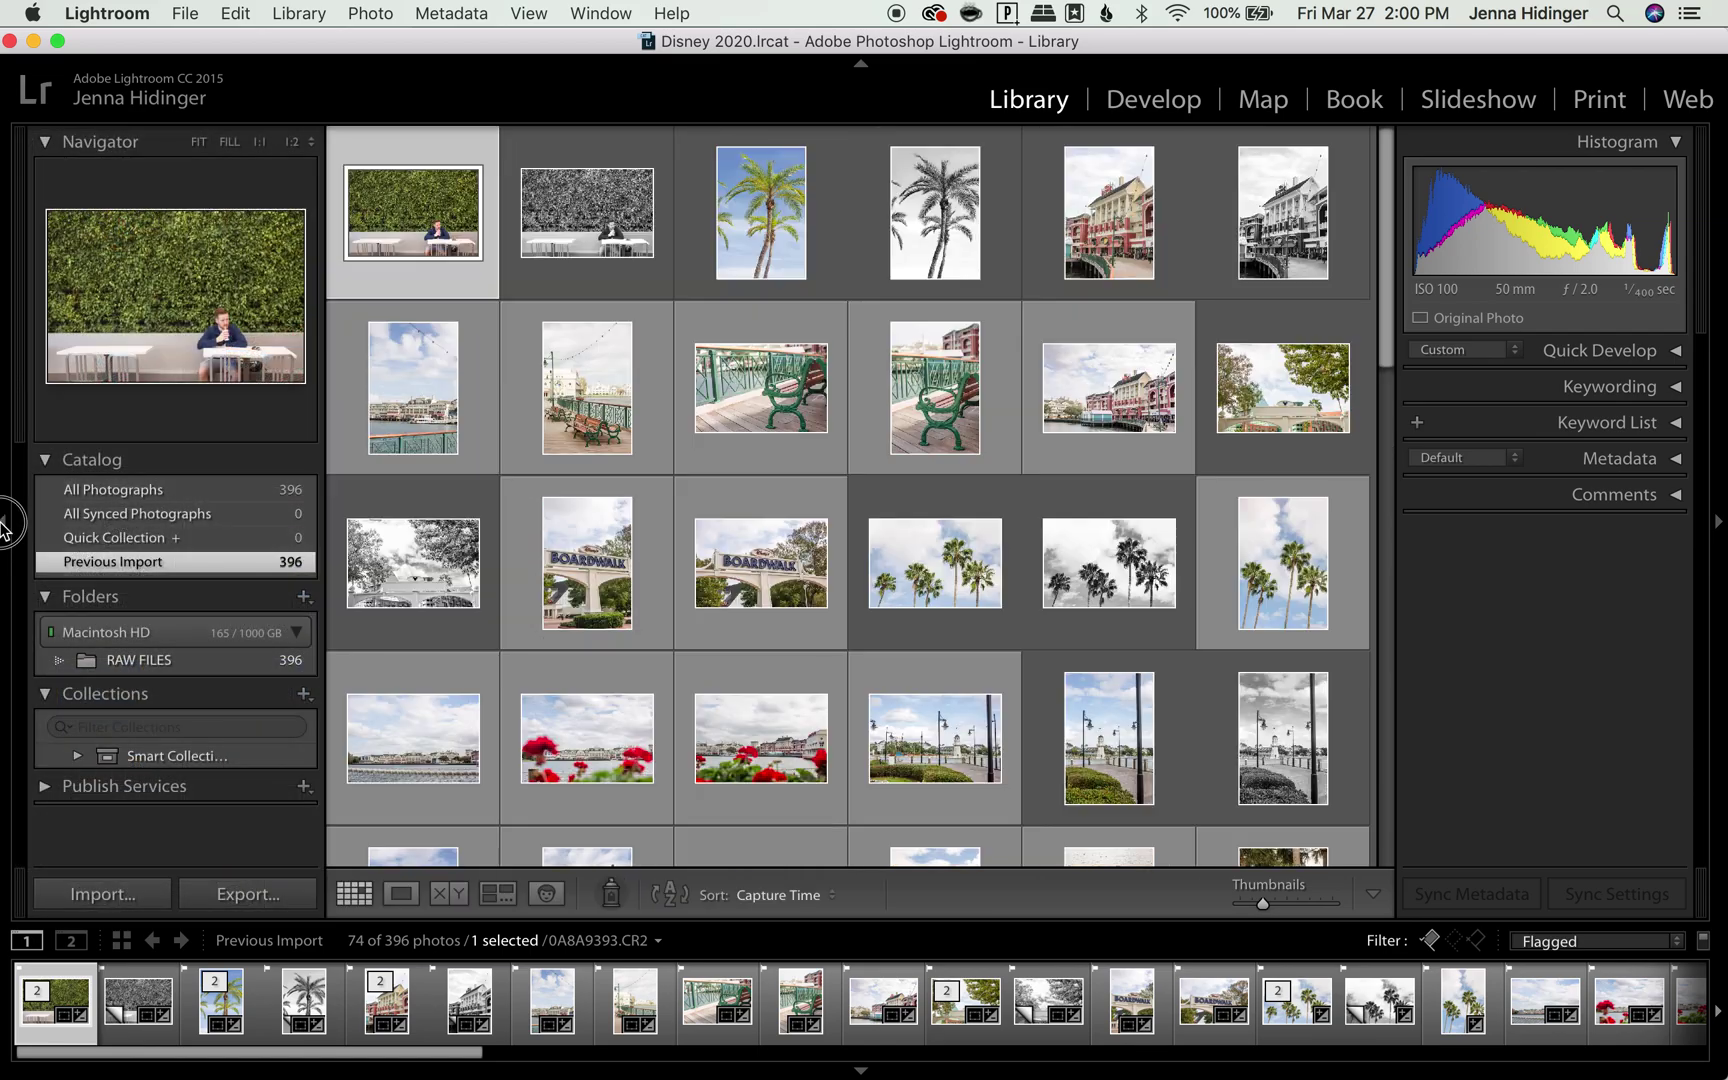
{"action": "key", "text": "j"}
{"action": "left_click", "coordinate": [1720, 522]}
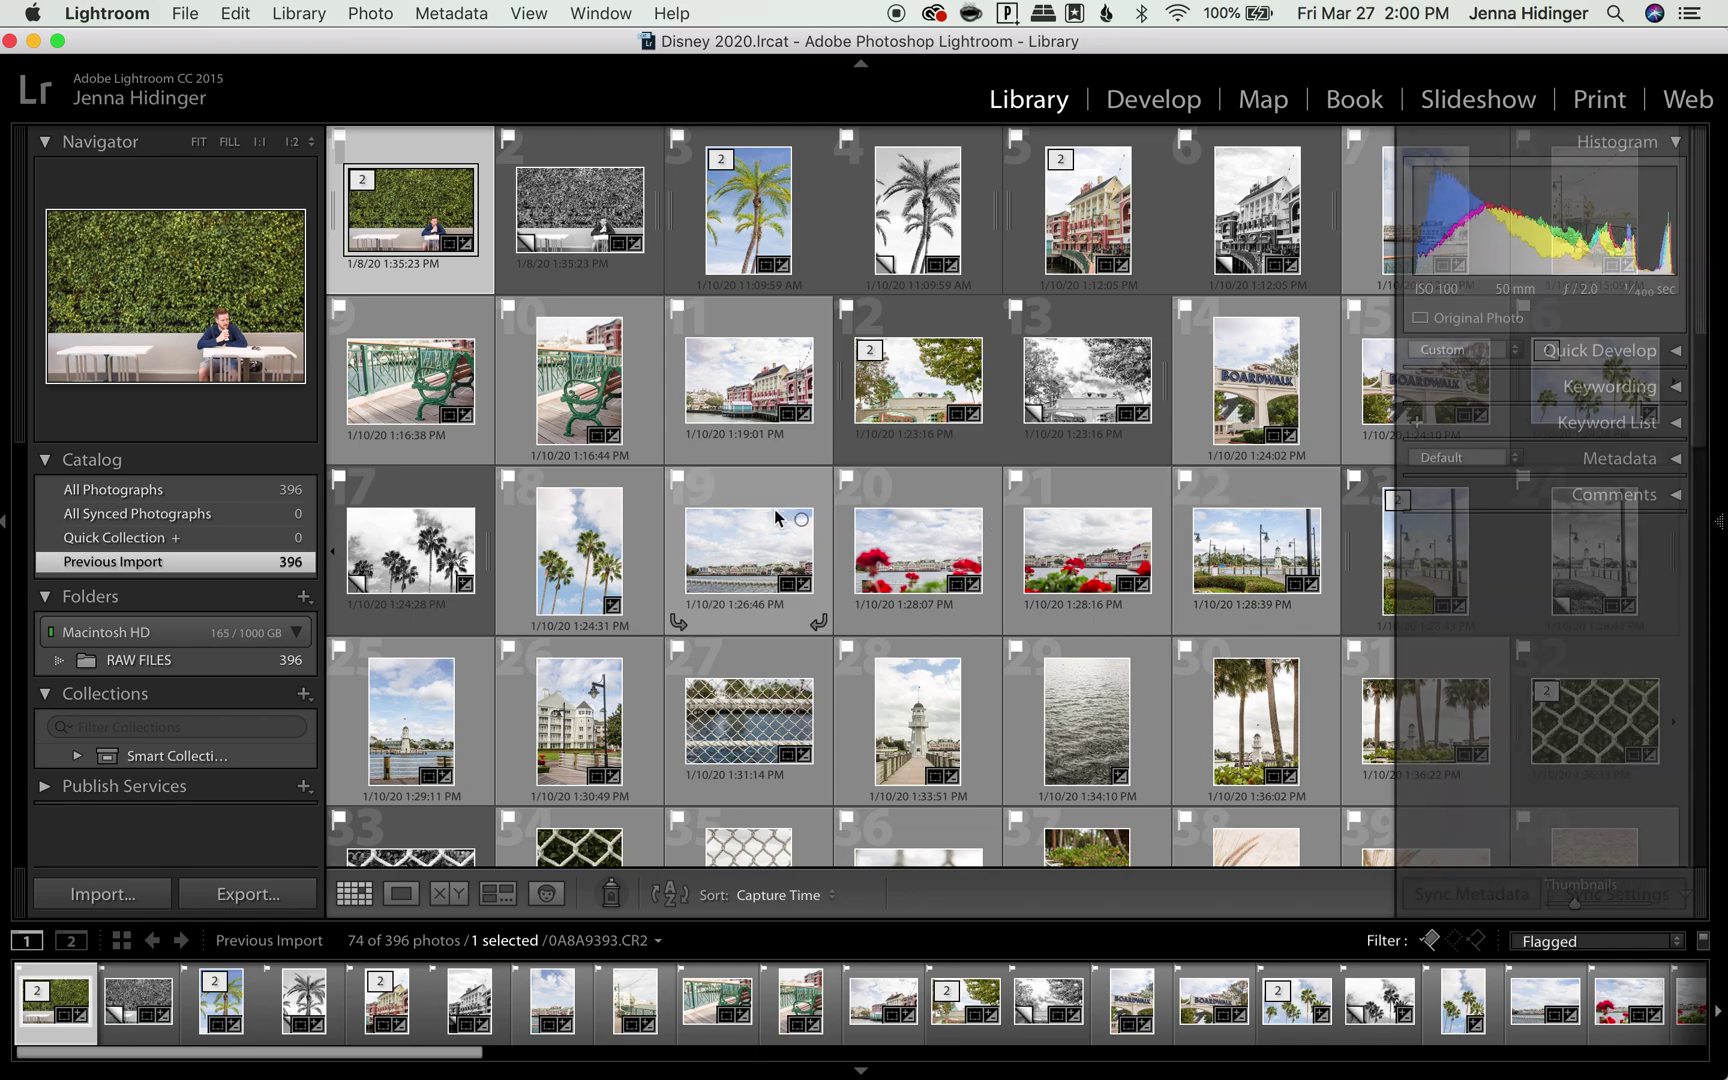
{"action": "left_click", "coordinate": [1720, 528]}
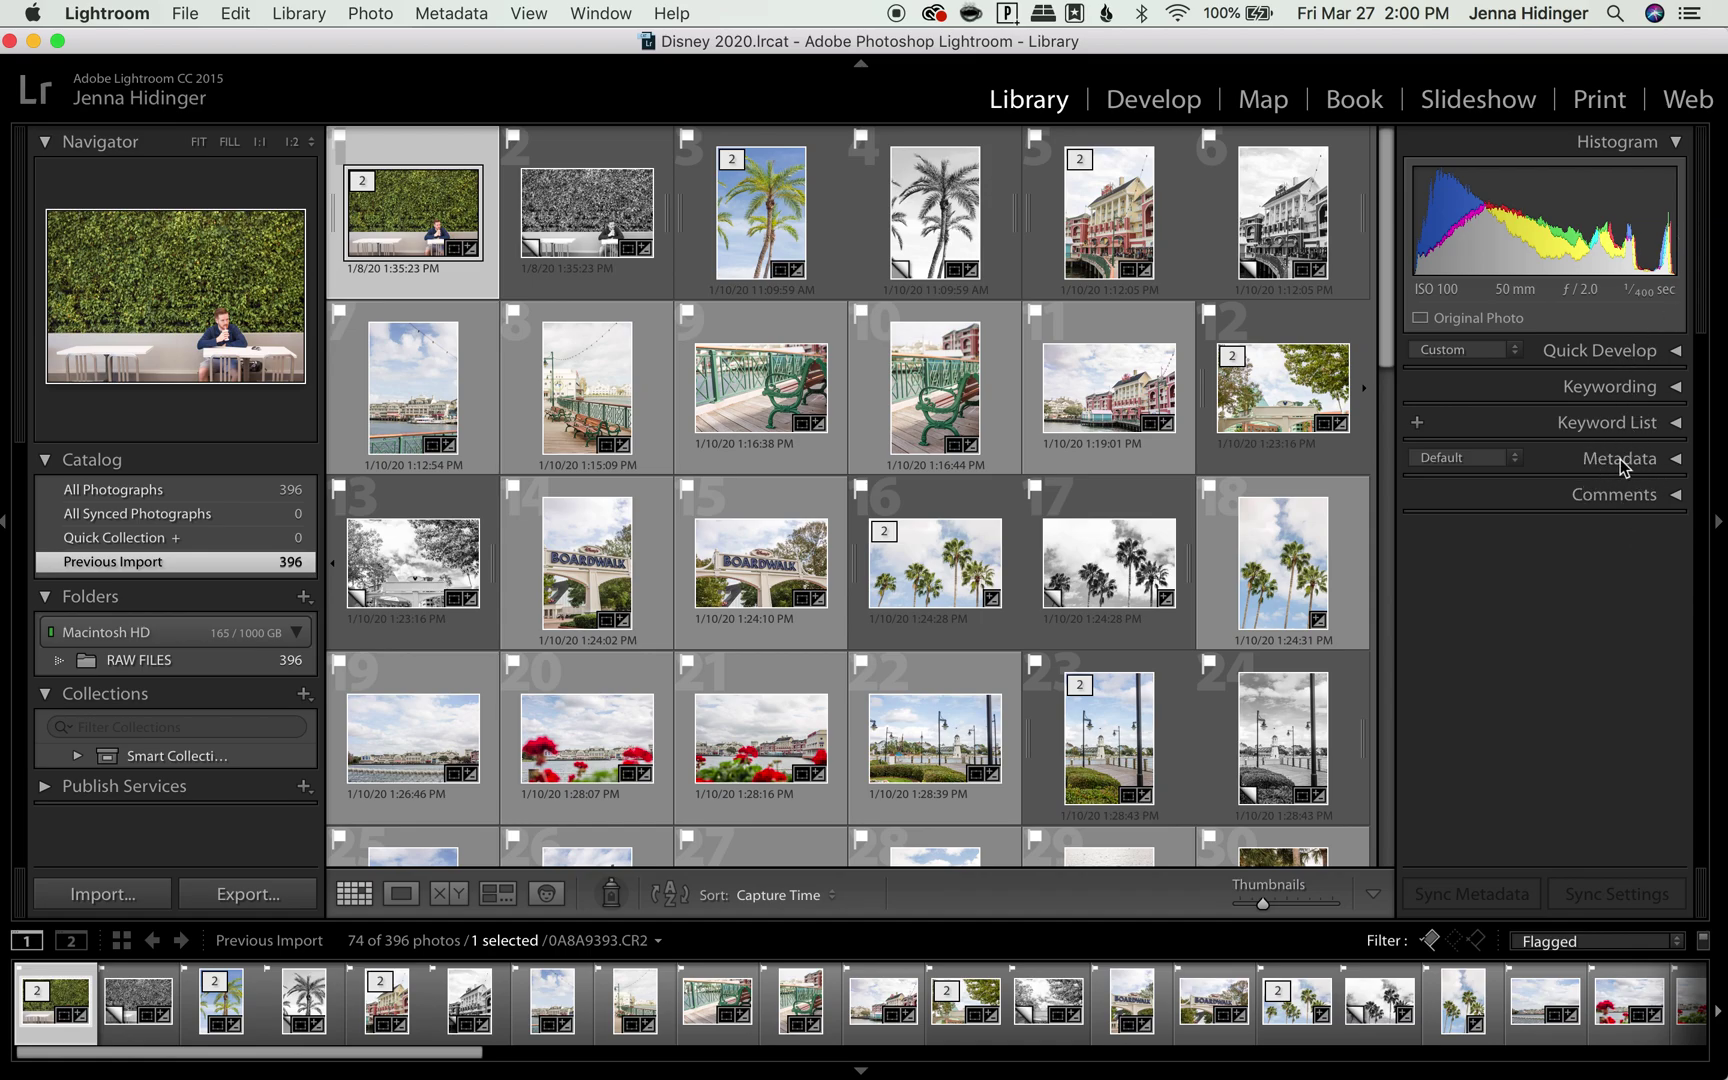
Expand the Metadata panel, view the virtual copy, then return to the master photo
{"action": "left_click", "coordinate": [1677, 462]}
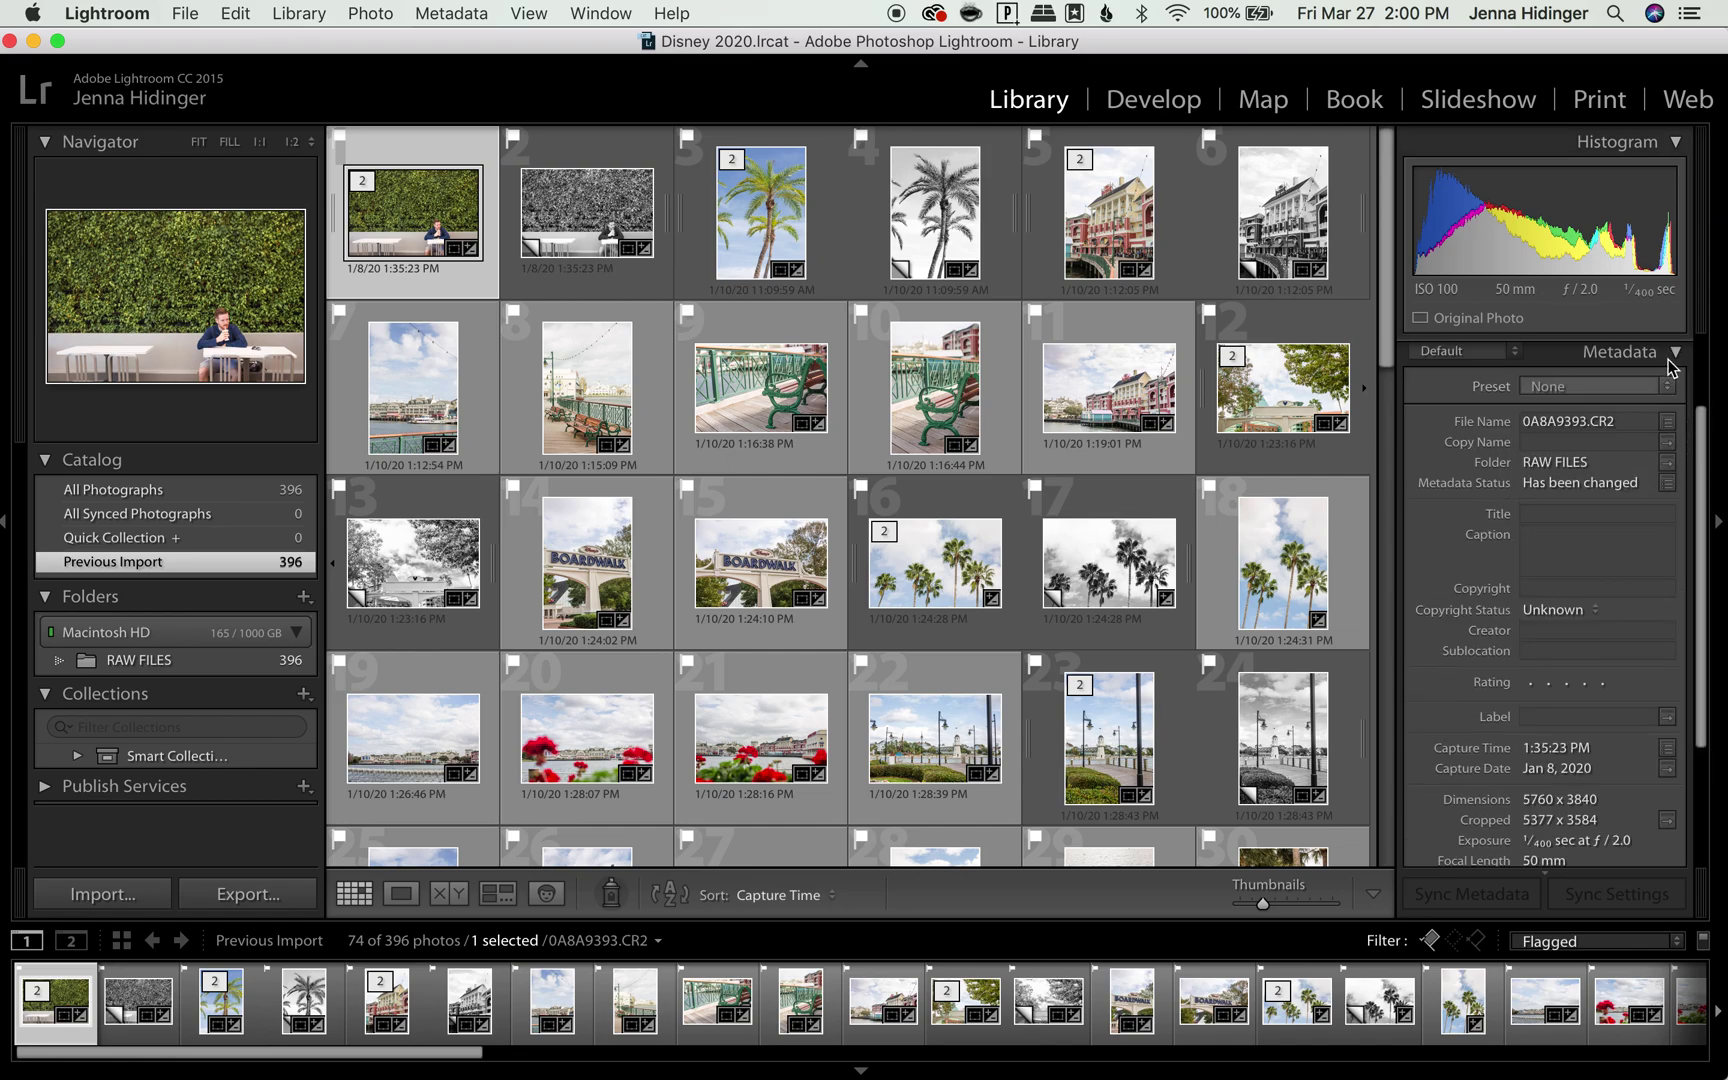
{"action": "scroll", "coordinate": [1577, 585], "scroll_direction": "down", "scroll_amount": 3}
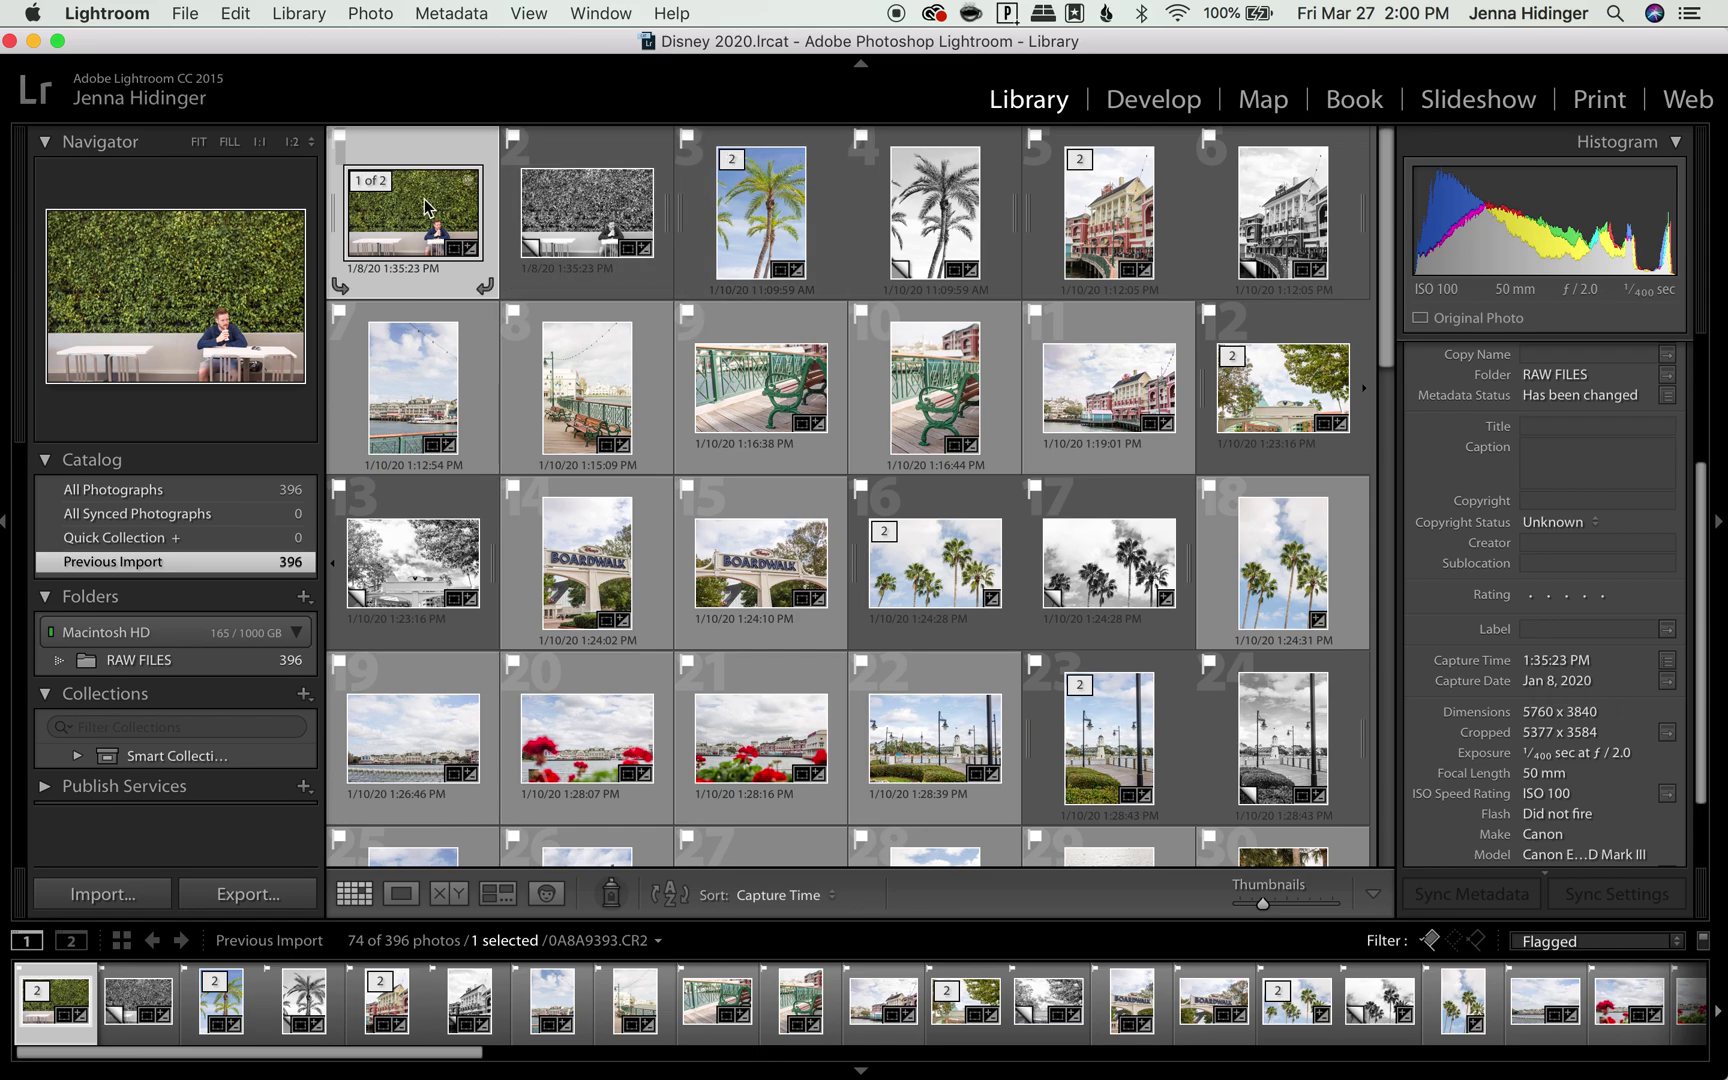
{"action": "key", "text": "shift+s"}
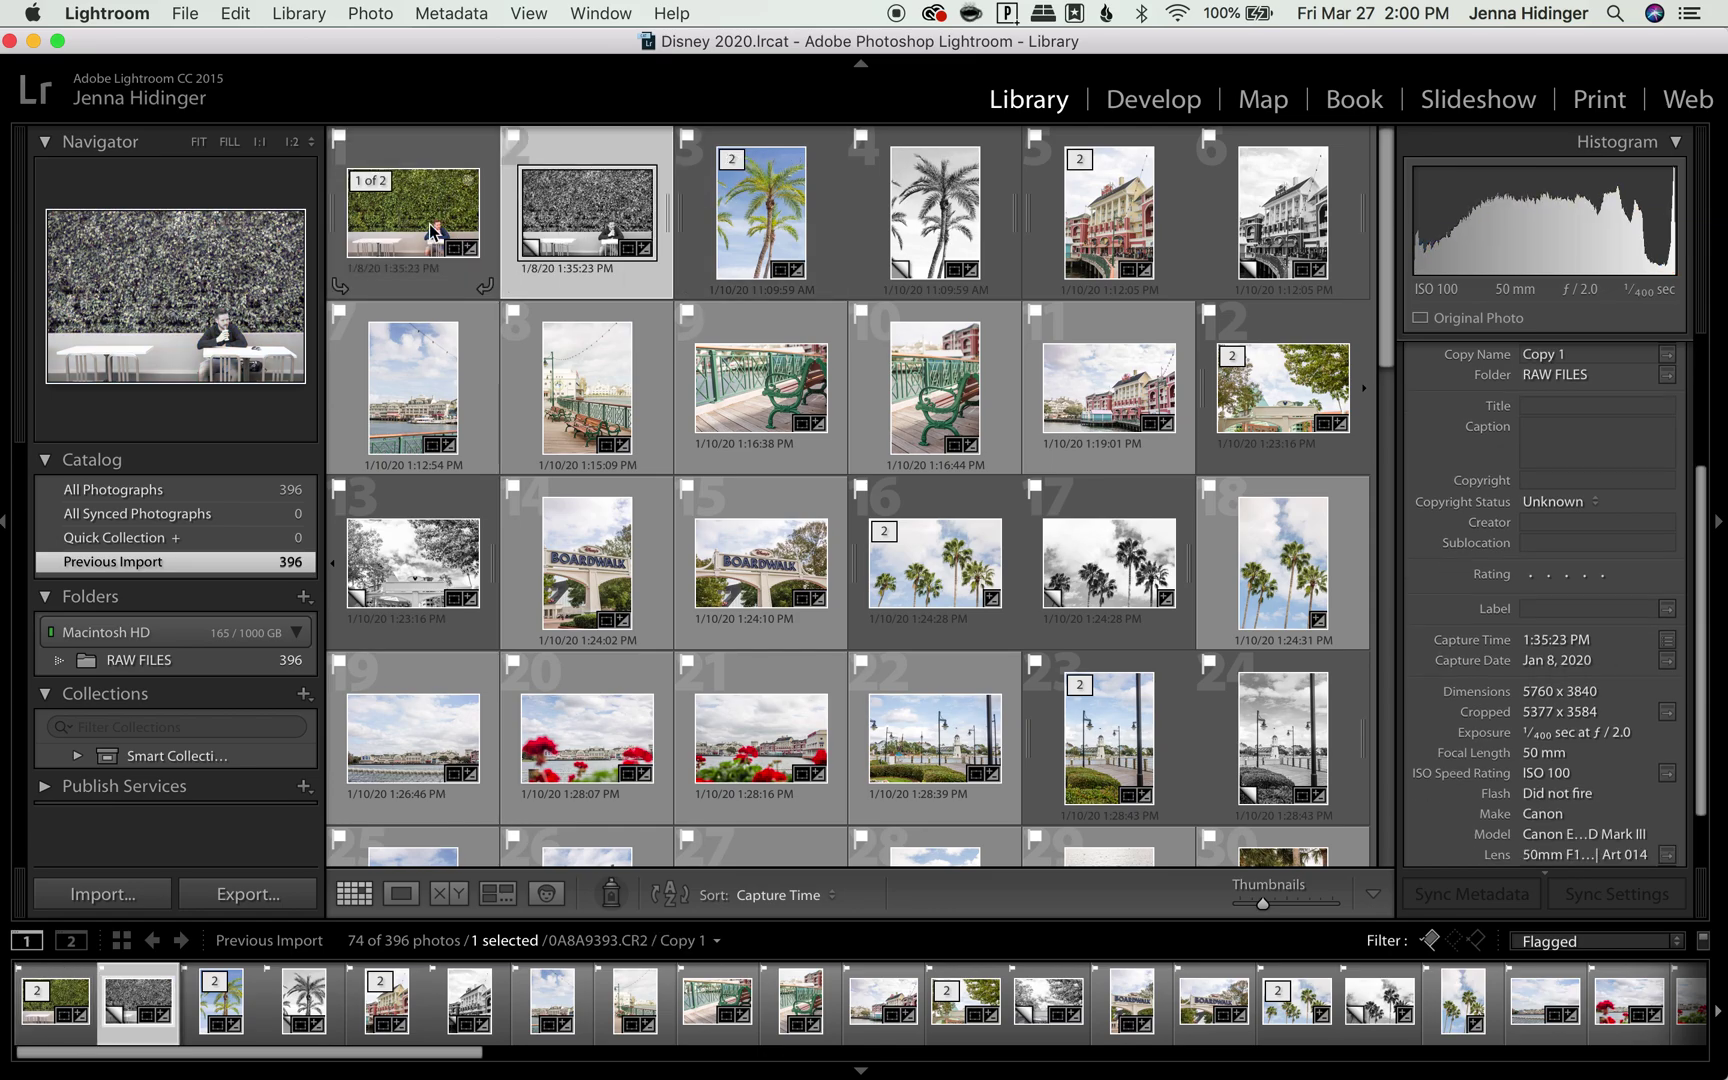
{"action": "left_click", "coordinate": [431, 226]}
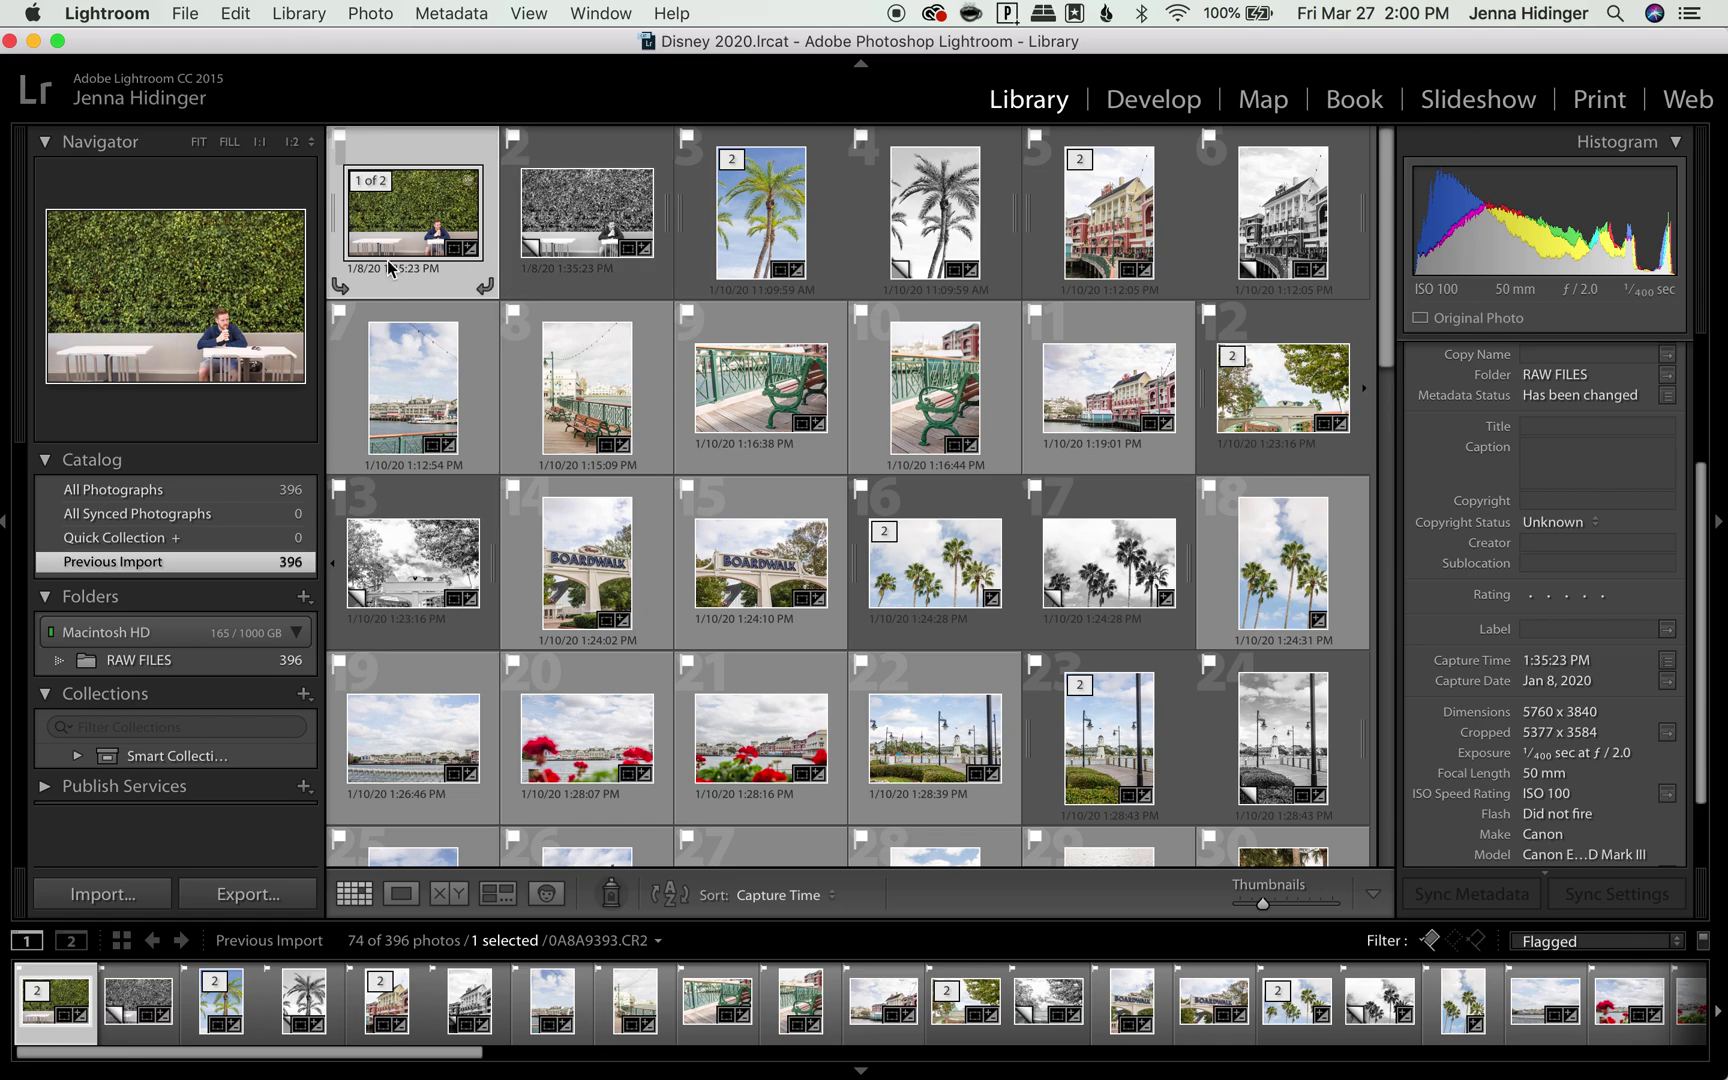
In Edit Capture Time, set the corrected day to 8 and minutes to 25, then apply
{"action": "left_click", "coordinate": [1541, 668]}
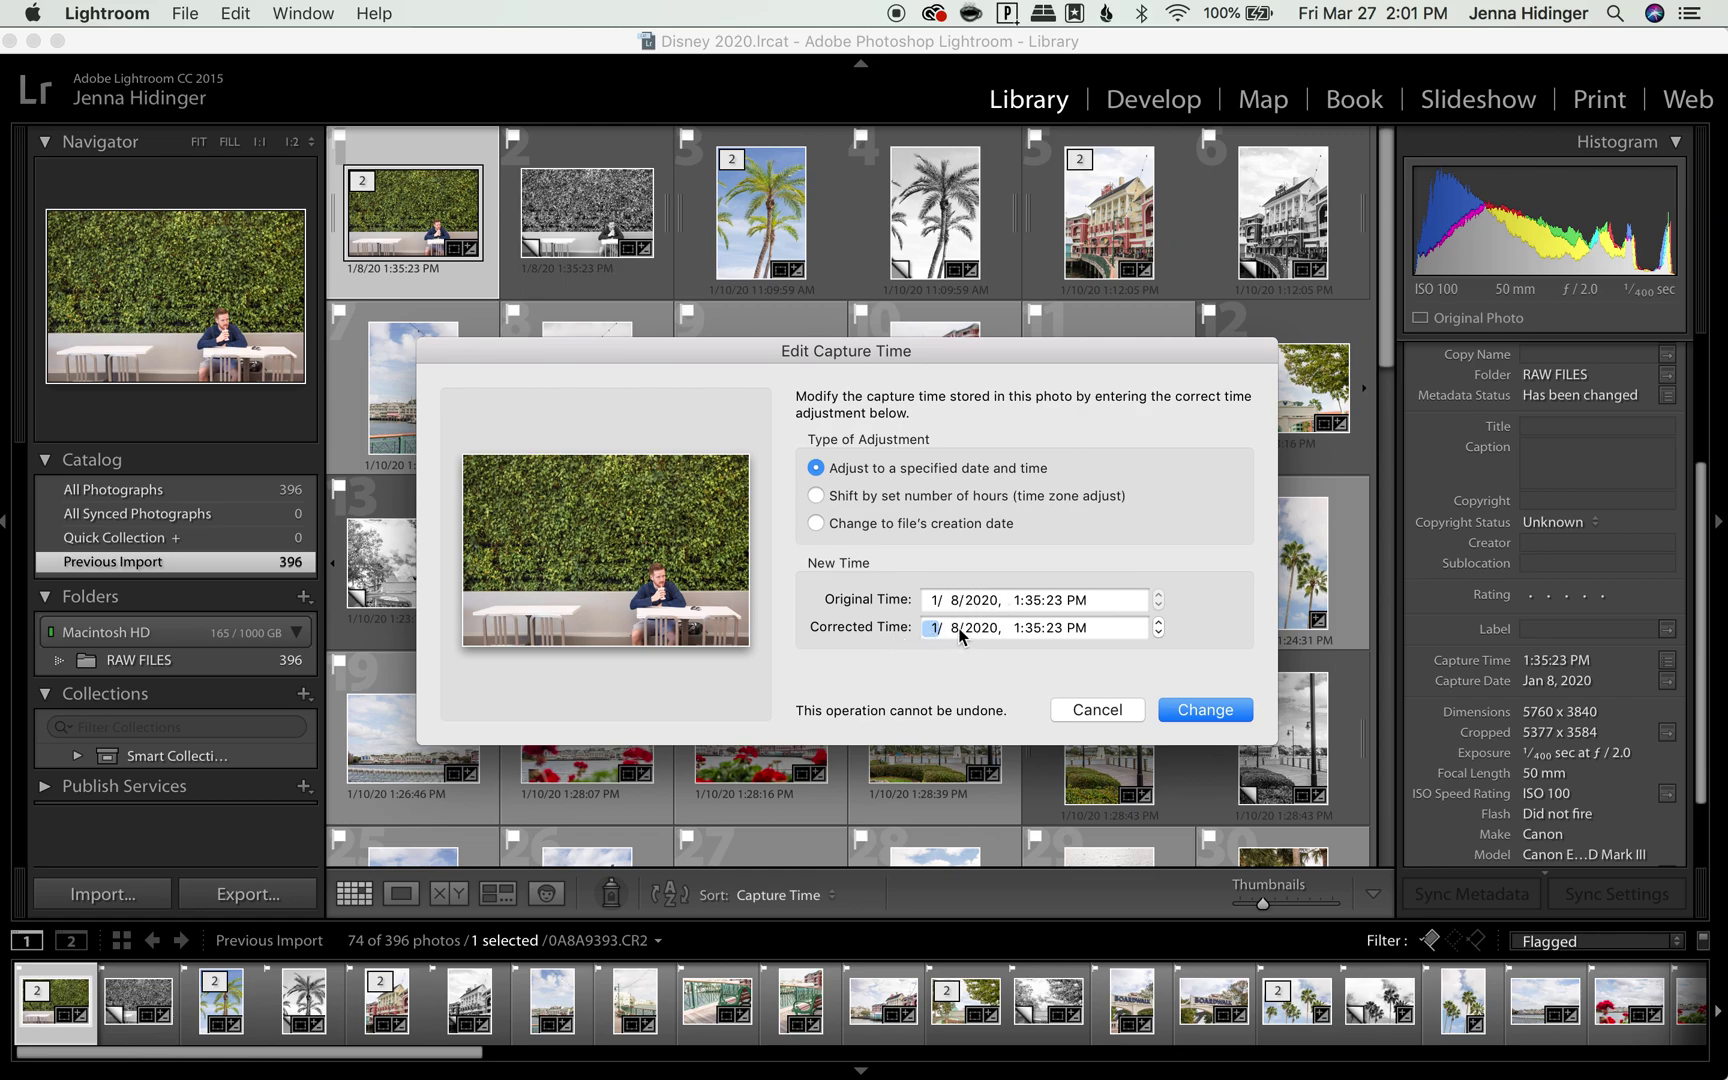
{"action": "left_click", "coordinate": [983, 629]}
{"action": "left_click", "coordinate": [990, 628]}
{"action": "type", "text": "8"}
{"action": "left_click", "coordinate": [1036, 628]}
{"action": "type", "text": "25"}
{"action": "left_click", "coordinate": [1189, 708]}
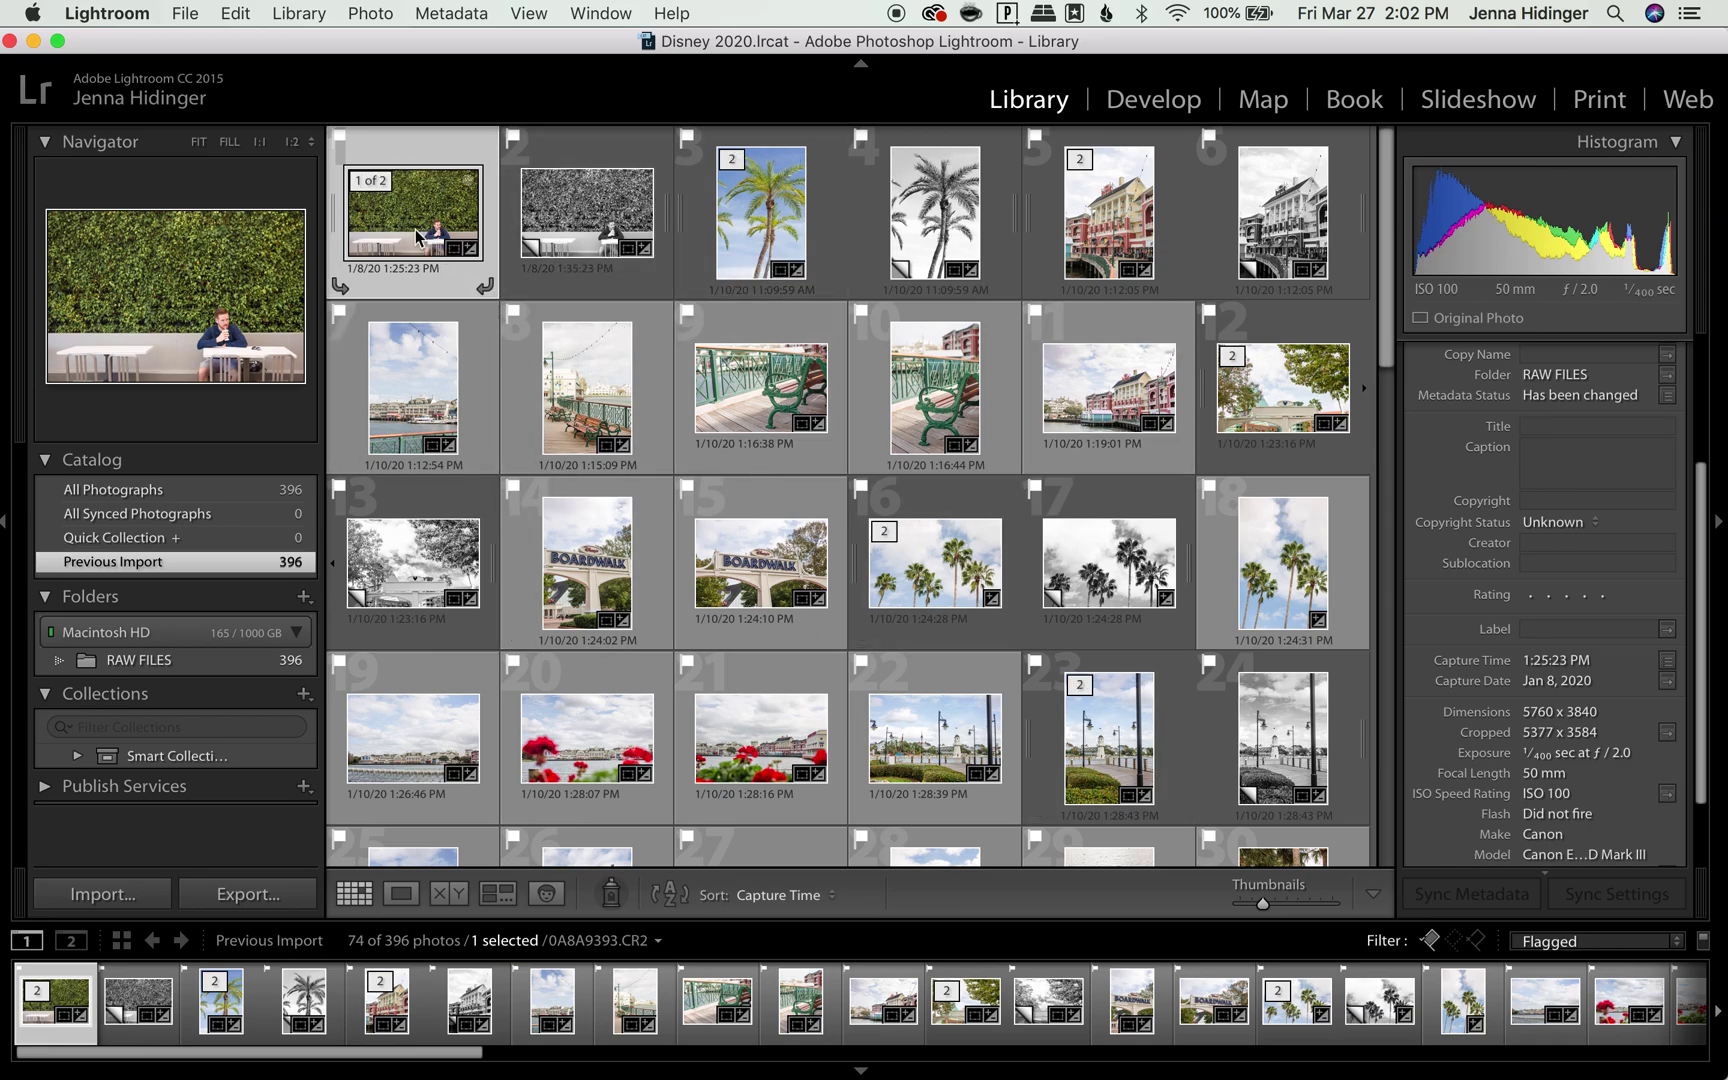
{"action": "key", "text": "Right"}
{"action": "key", "text": "Left"}
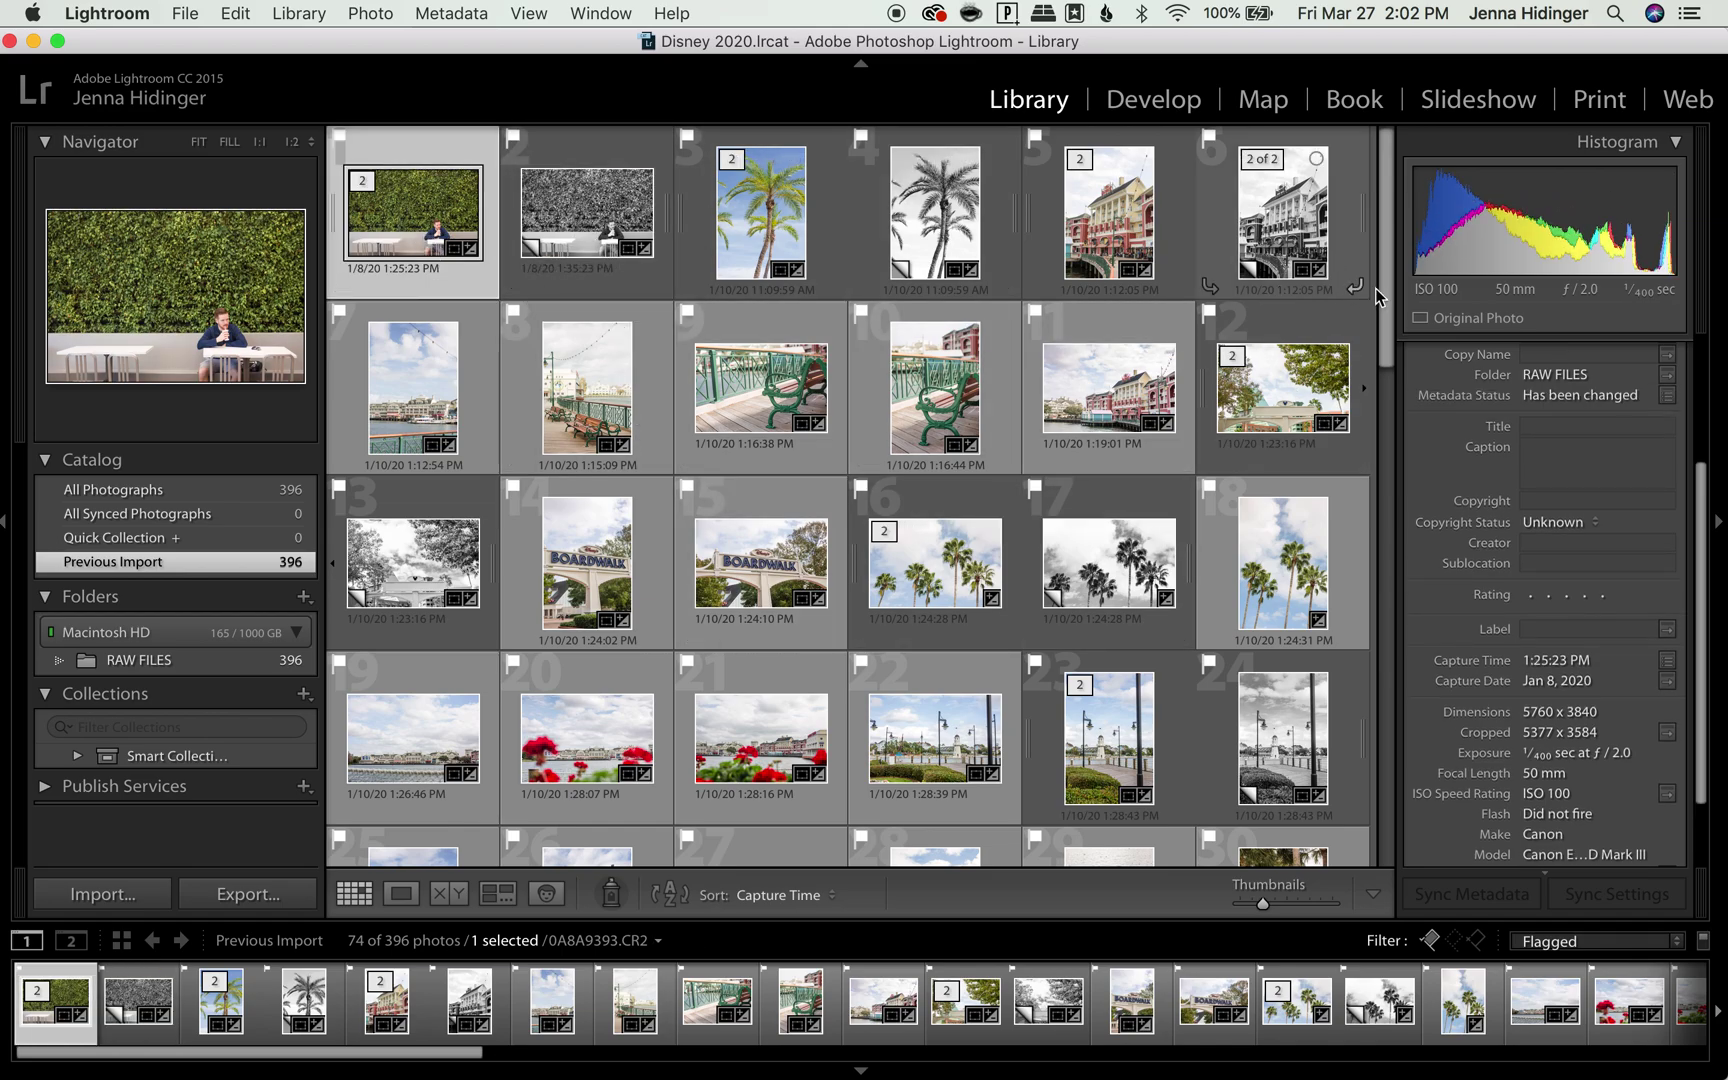
{"action": "left_click_drag", "start_coordinate": [1378, 288], "coordinate": [1346, 104]}
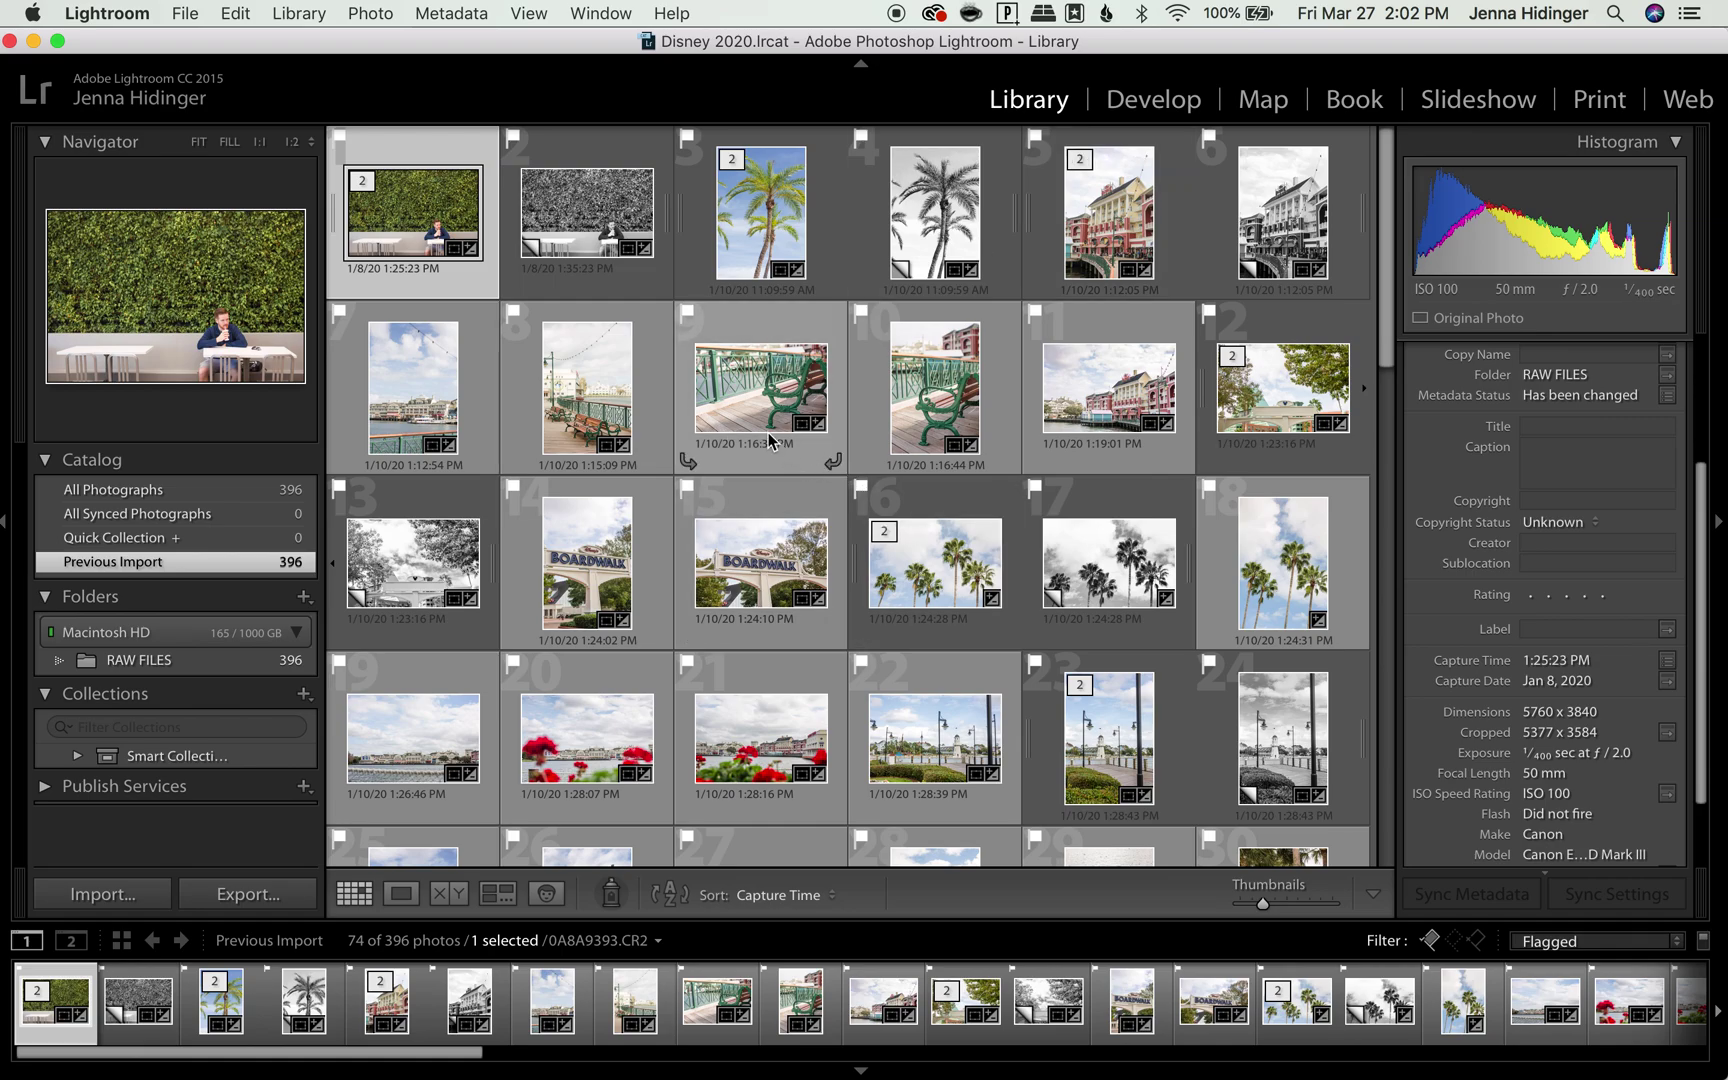
{"action": "key", "text": "super+a"}
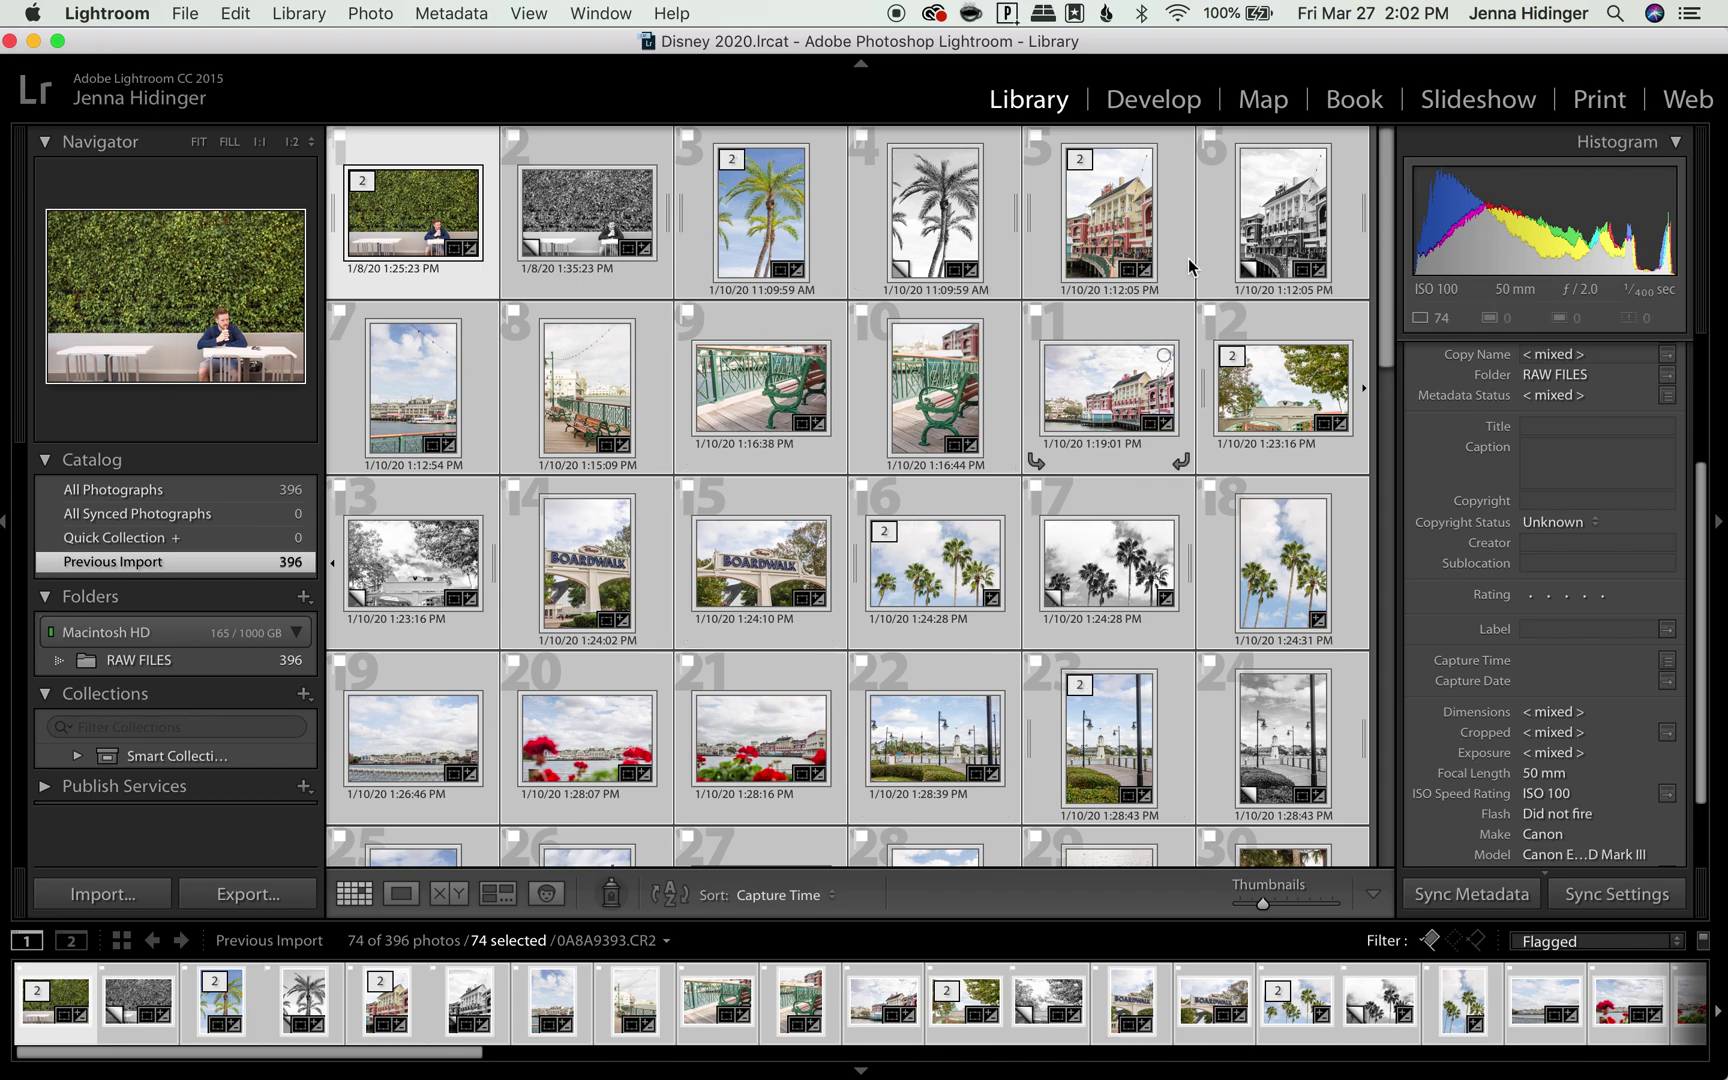
{"action": "left_click_drag", "start_coordinate": [1384, 206], "coordinate": [1323, 143]}
Change the corrected time's minutes to 15, giving 1:15:23 PM, and apply it to the selected photos
{"action": "left_click", "coordinate": [1535, 668]}
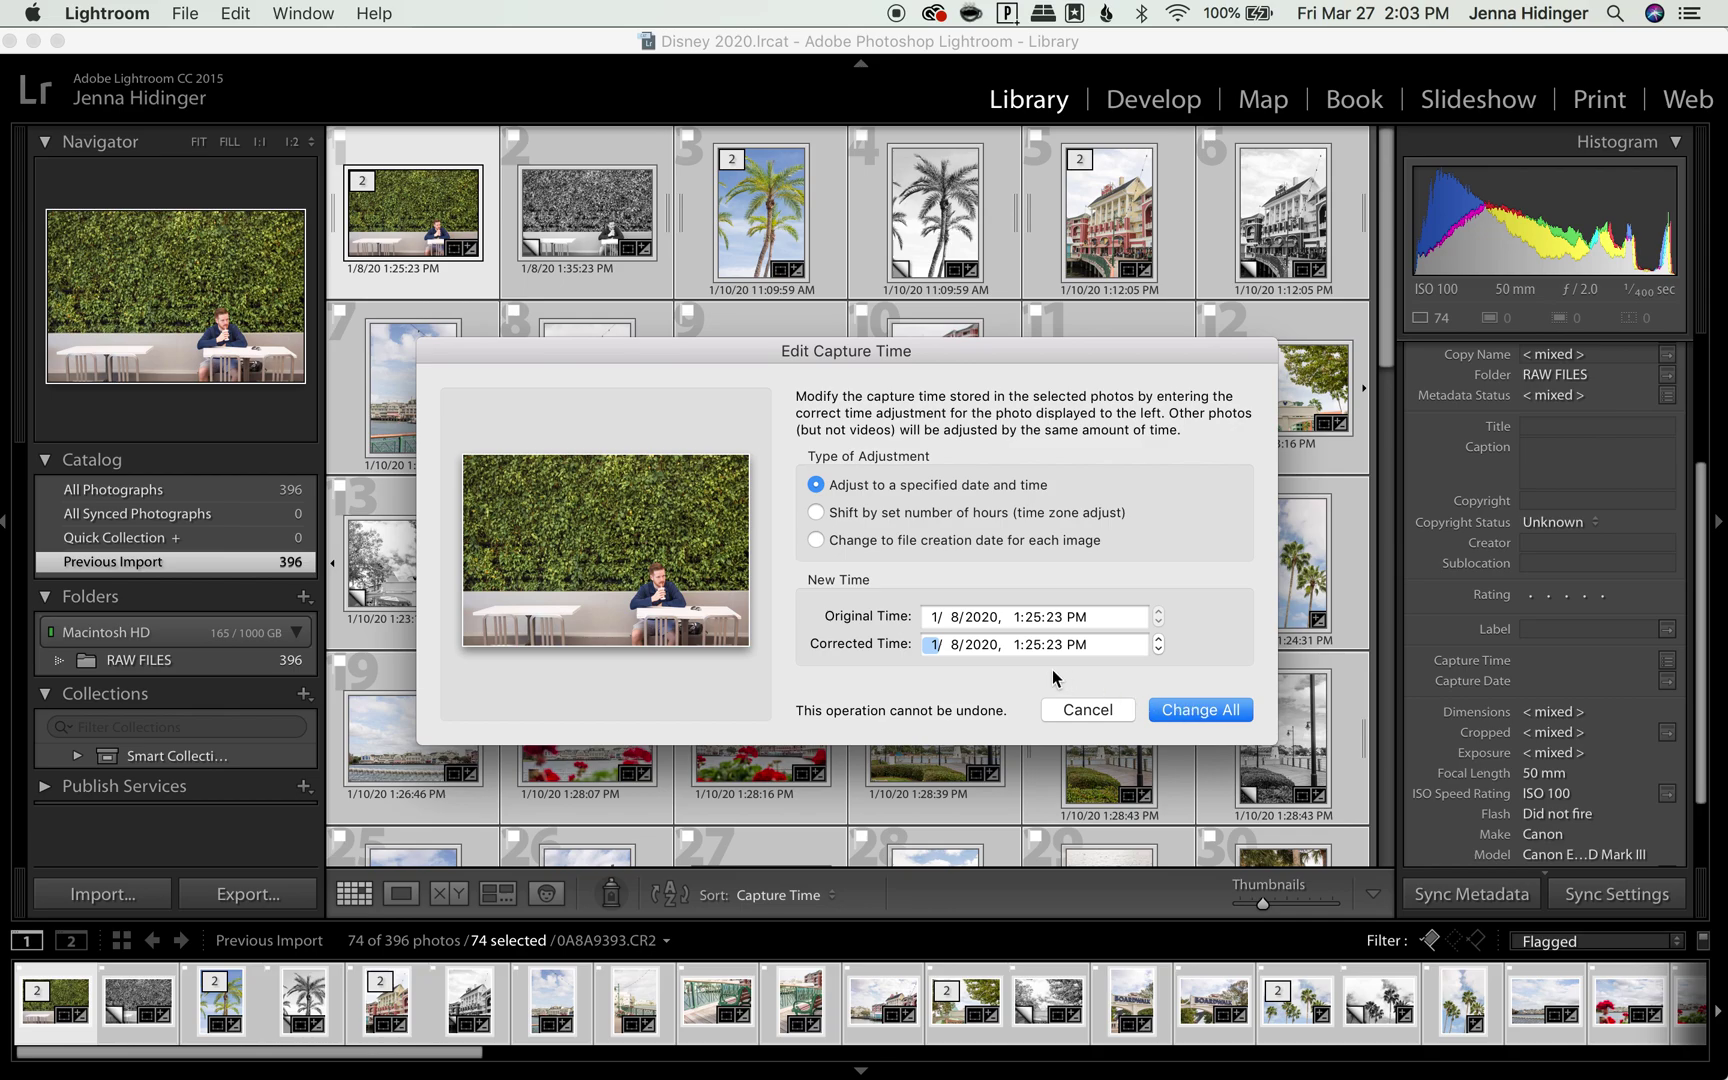
{"action": "left_click", "coordinate": [1032, 645]}
{"action": "type", "text": "1"}
{"action": "type", "text": "5"}
{"action": "type", "text": "1"}
{"action": "left_click", "coordinate": [1216, 707]}
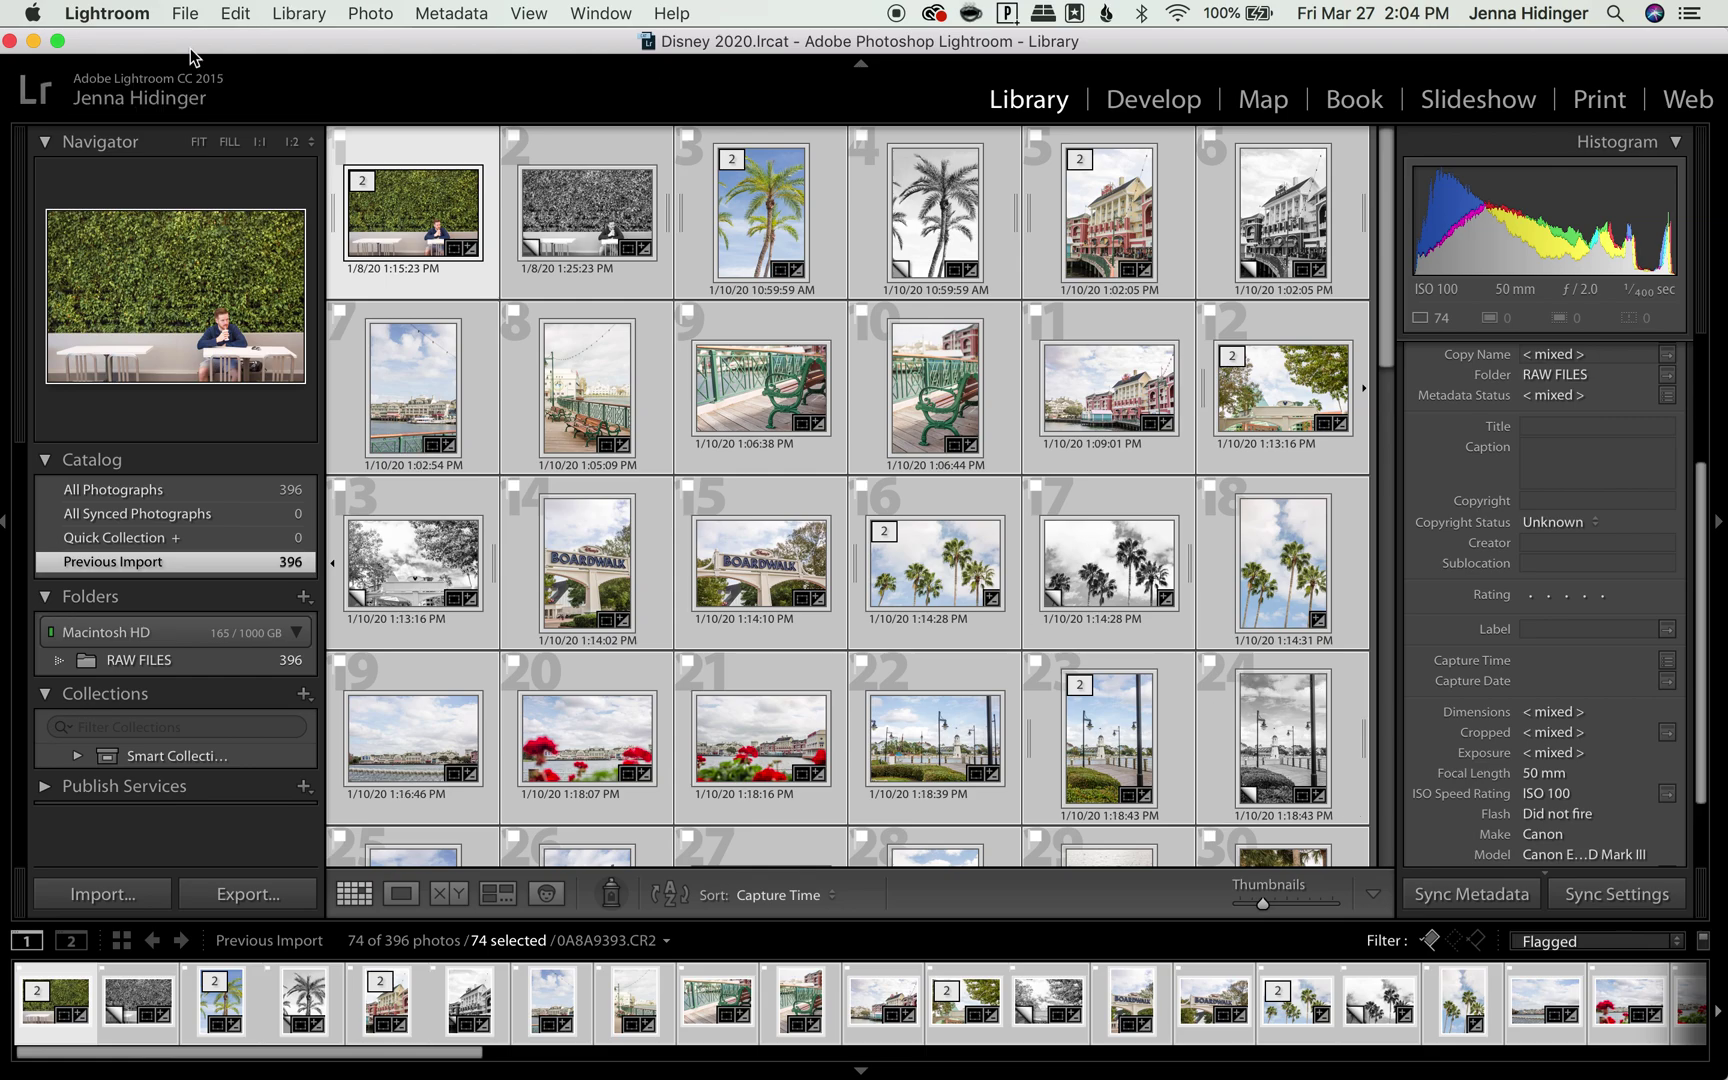
Switch the active photo between photos 2 and 1, then select all photos
{"action": "left_click", "coordinate": [597, 232]}
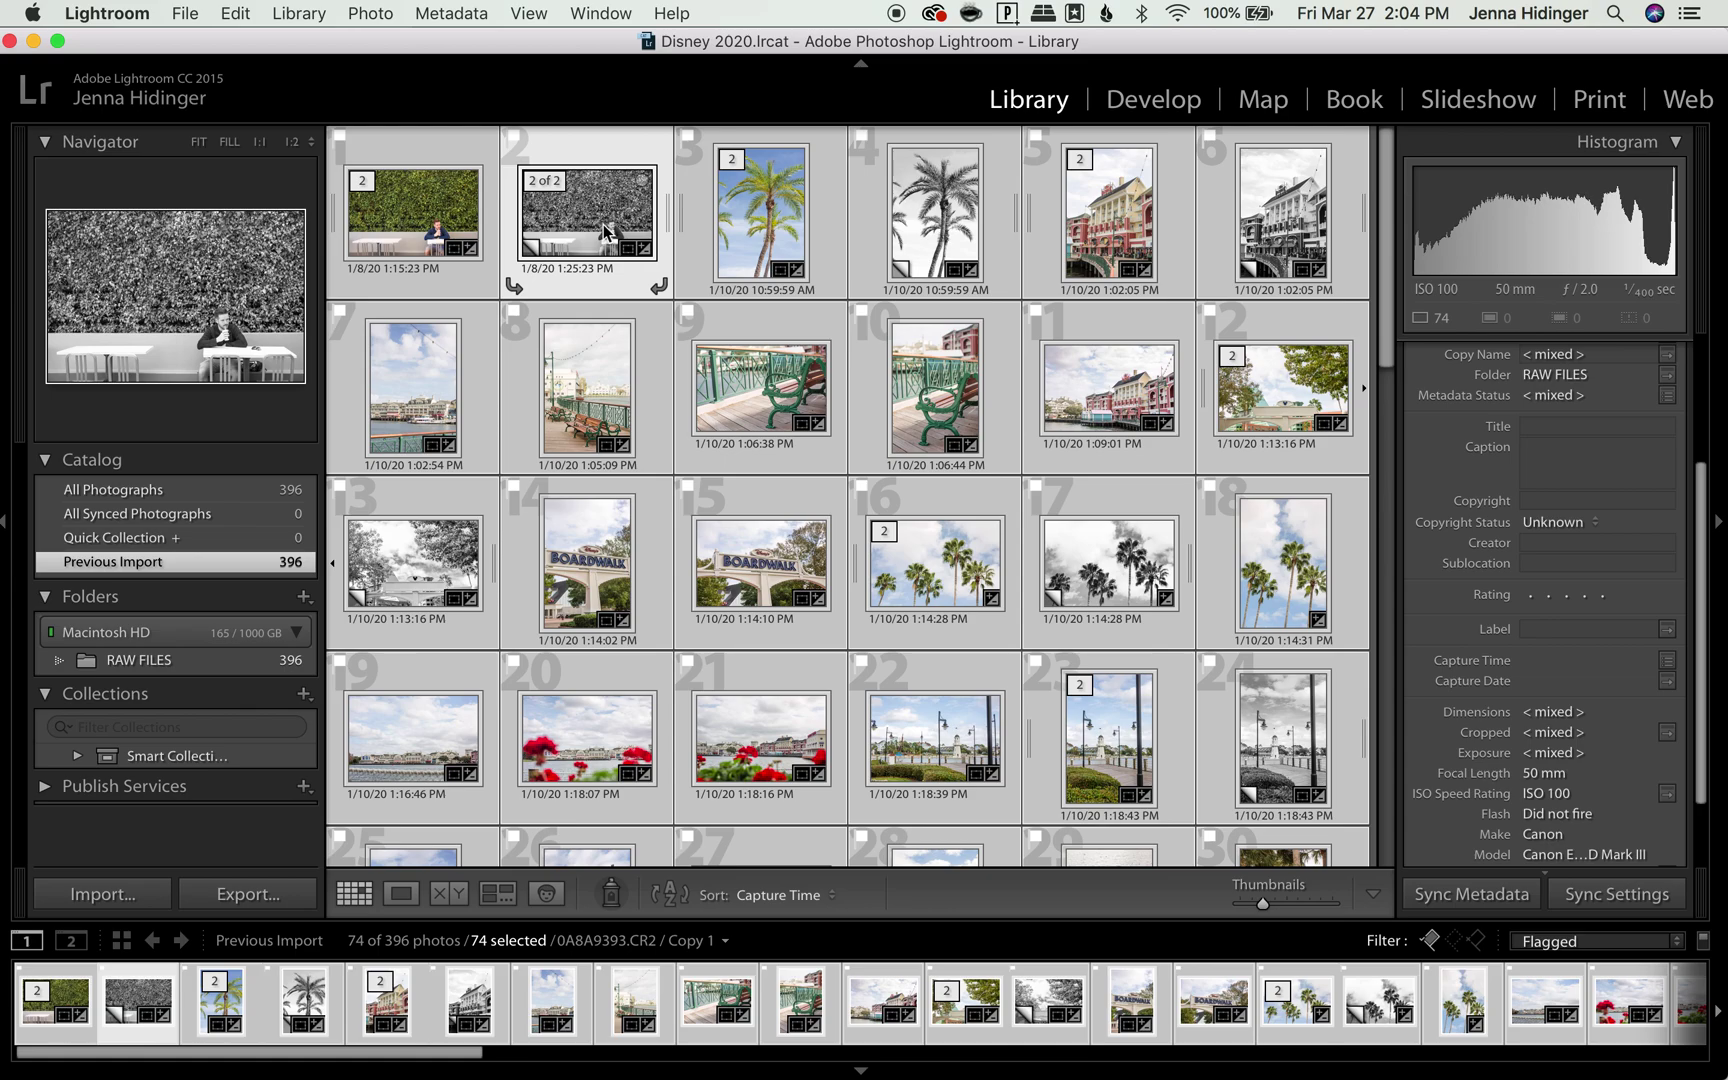
{"action": "left_click", "coordinate": [393, 234]}
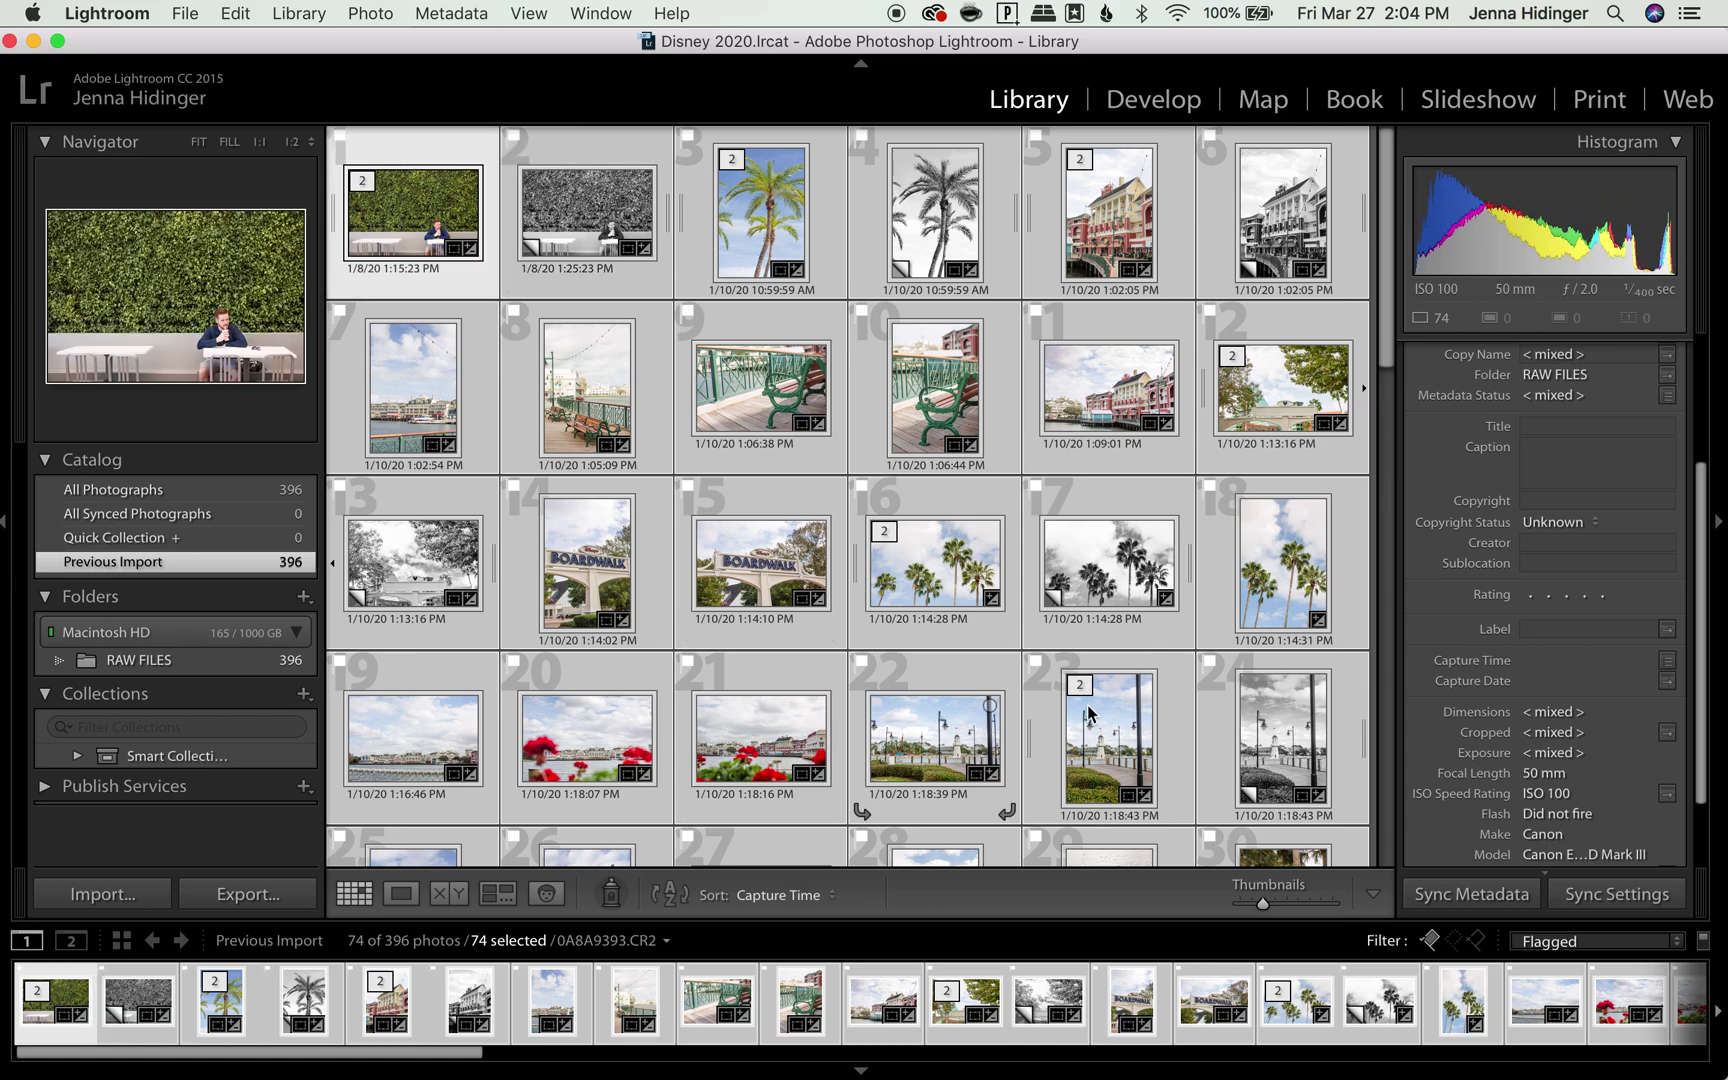
{"action": "scroll", "coordinate": [1054, 702], "scroll_direction": "down", "scroll_amount": 3}
{"action": "scroll", "coordinate": [1085, 698], "scroll_direction": "up", "scroll_amount": 3}
{"action": "key", "text": "super+a"}
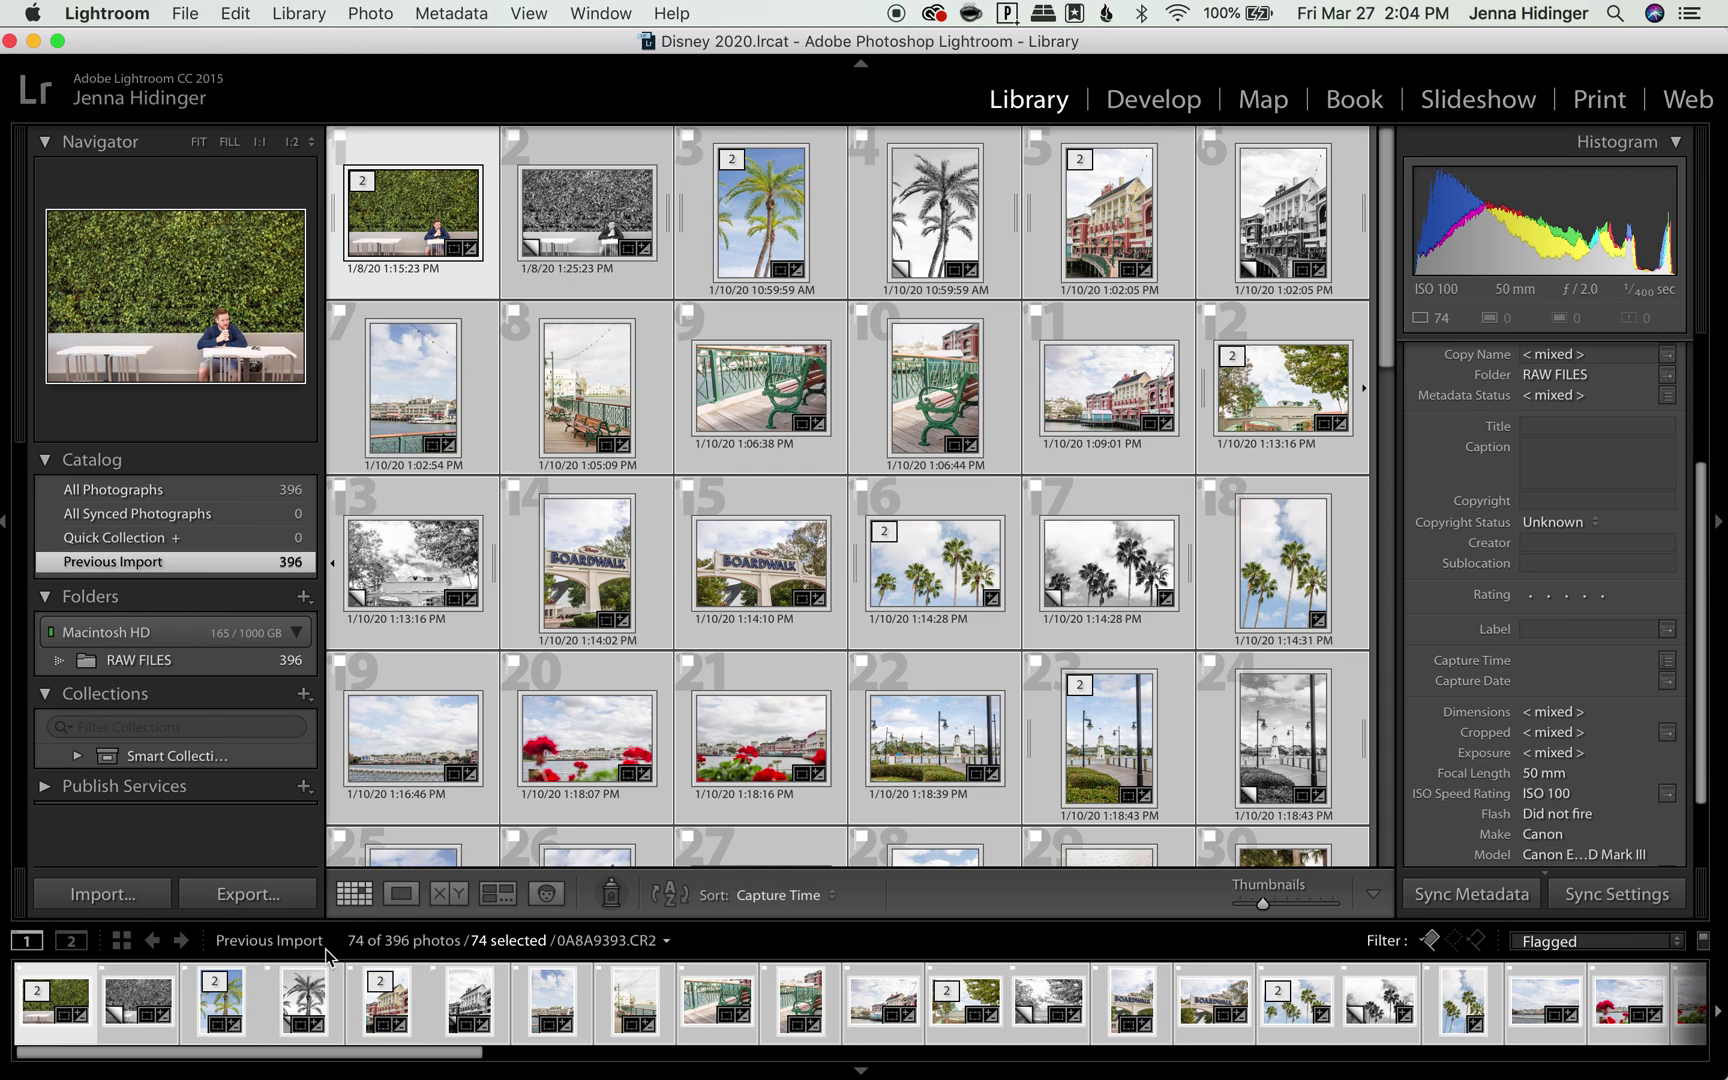
Show the RAW FILES folder filtered to Flagged photos, with only photo 2 selected
{"action": "left_click", "coordinate": [176, 660]}
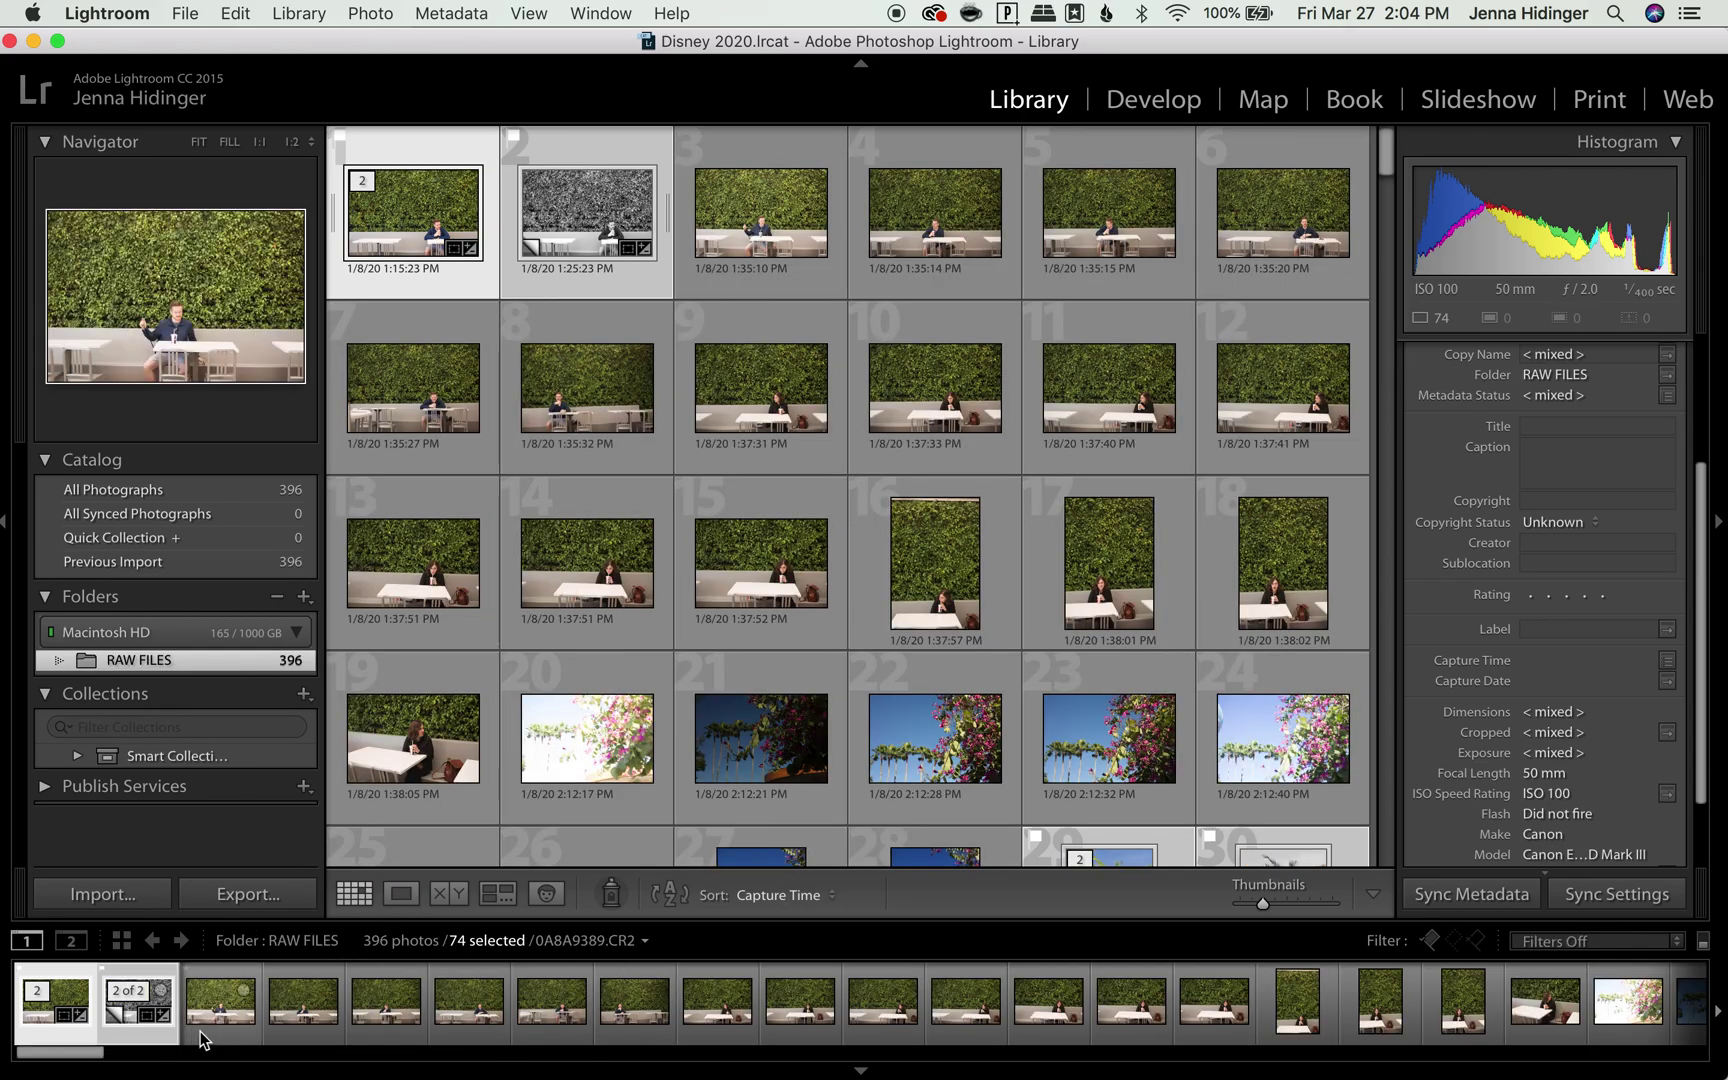
{"action": "left_click", "coordinate": [150, 1005]}
{"action": "left_click", "coordinate": [1563, 942]}
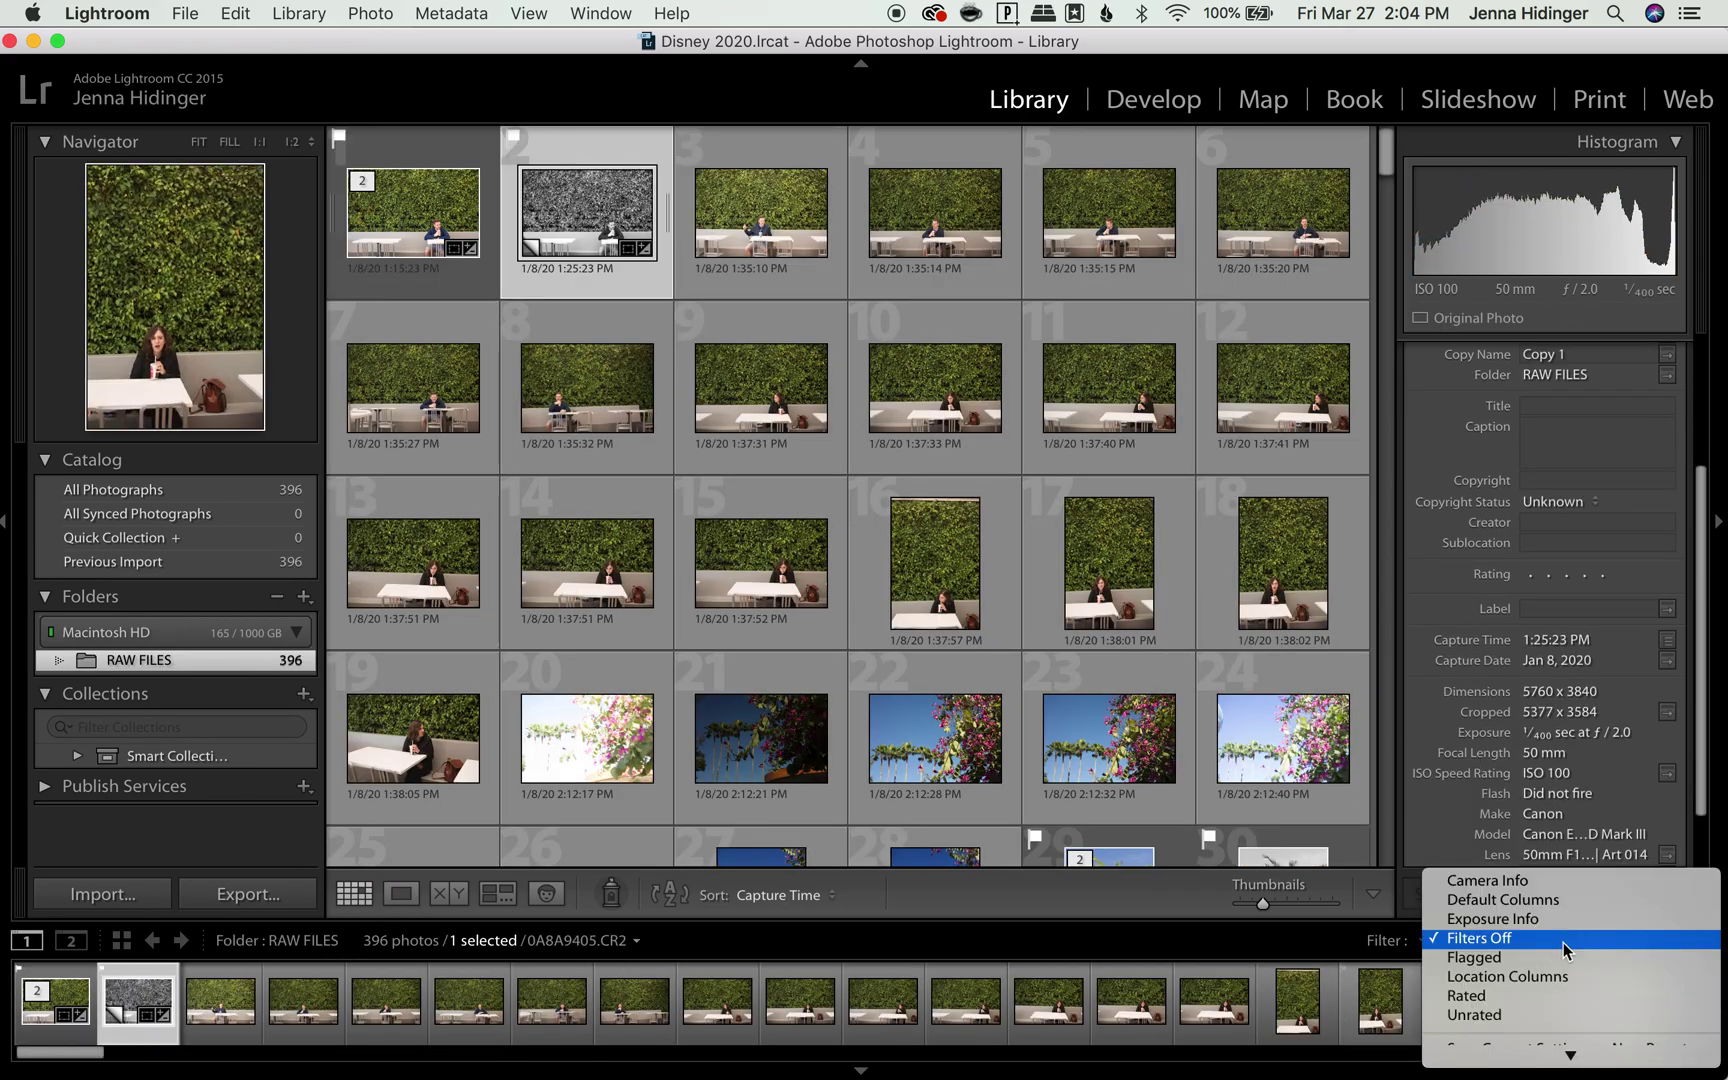
{"action": "left_click", "coordinate": [1565, 957]}
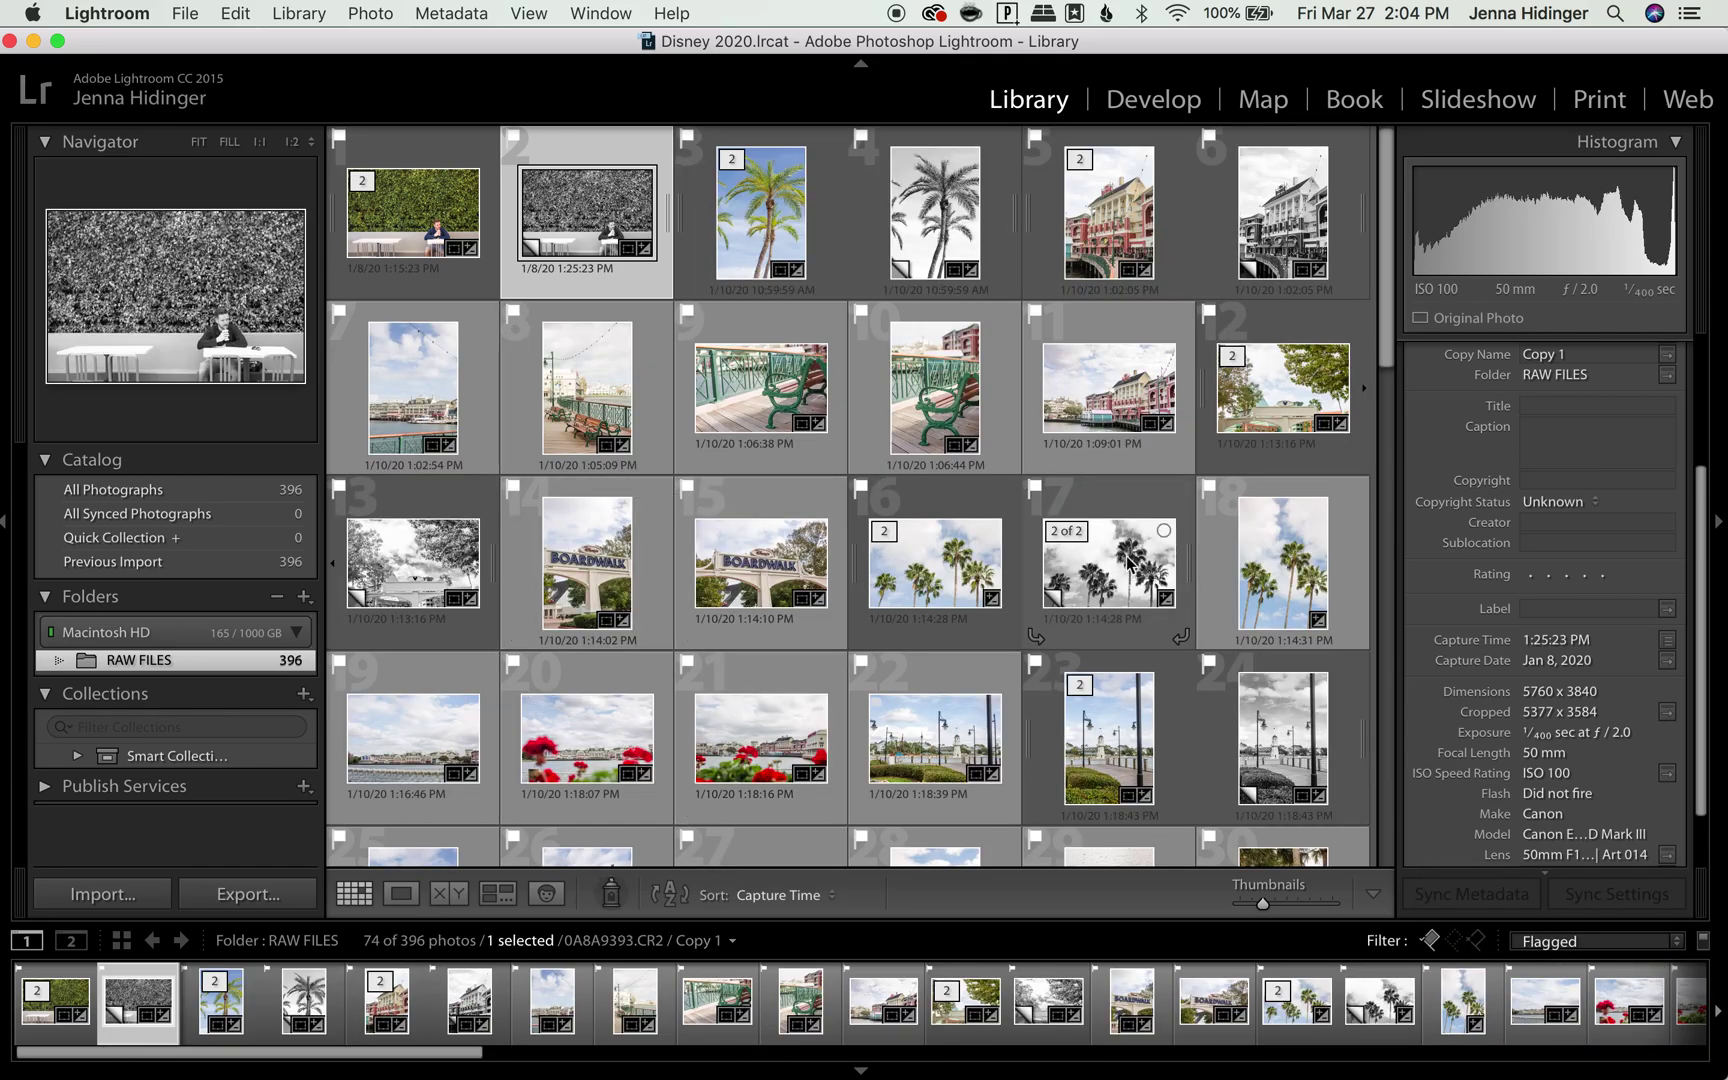
{"action": "key", "text": "Left"}
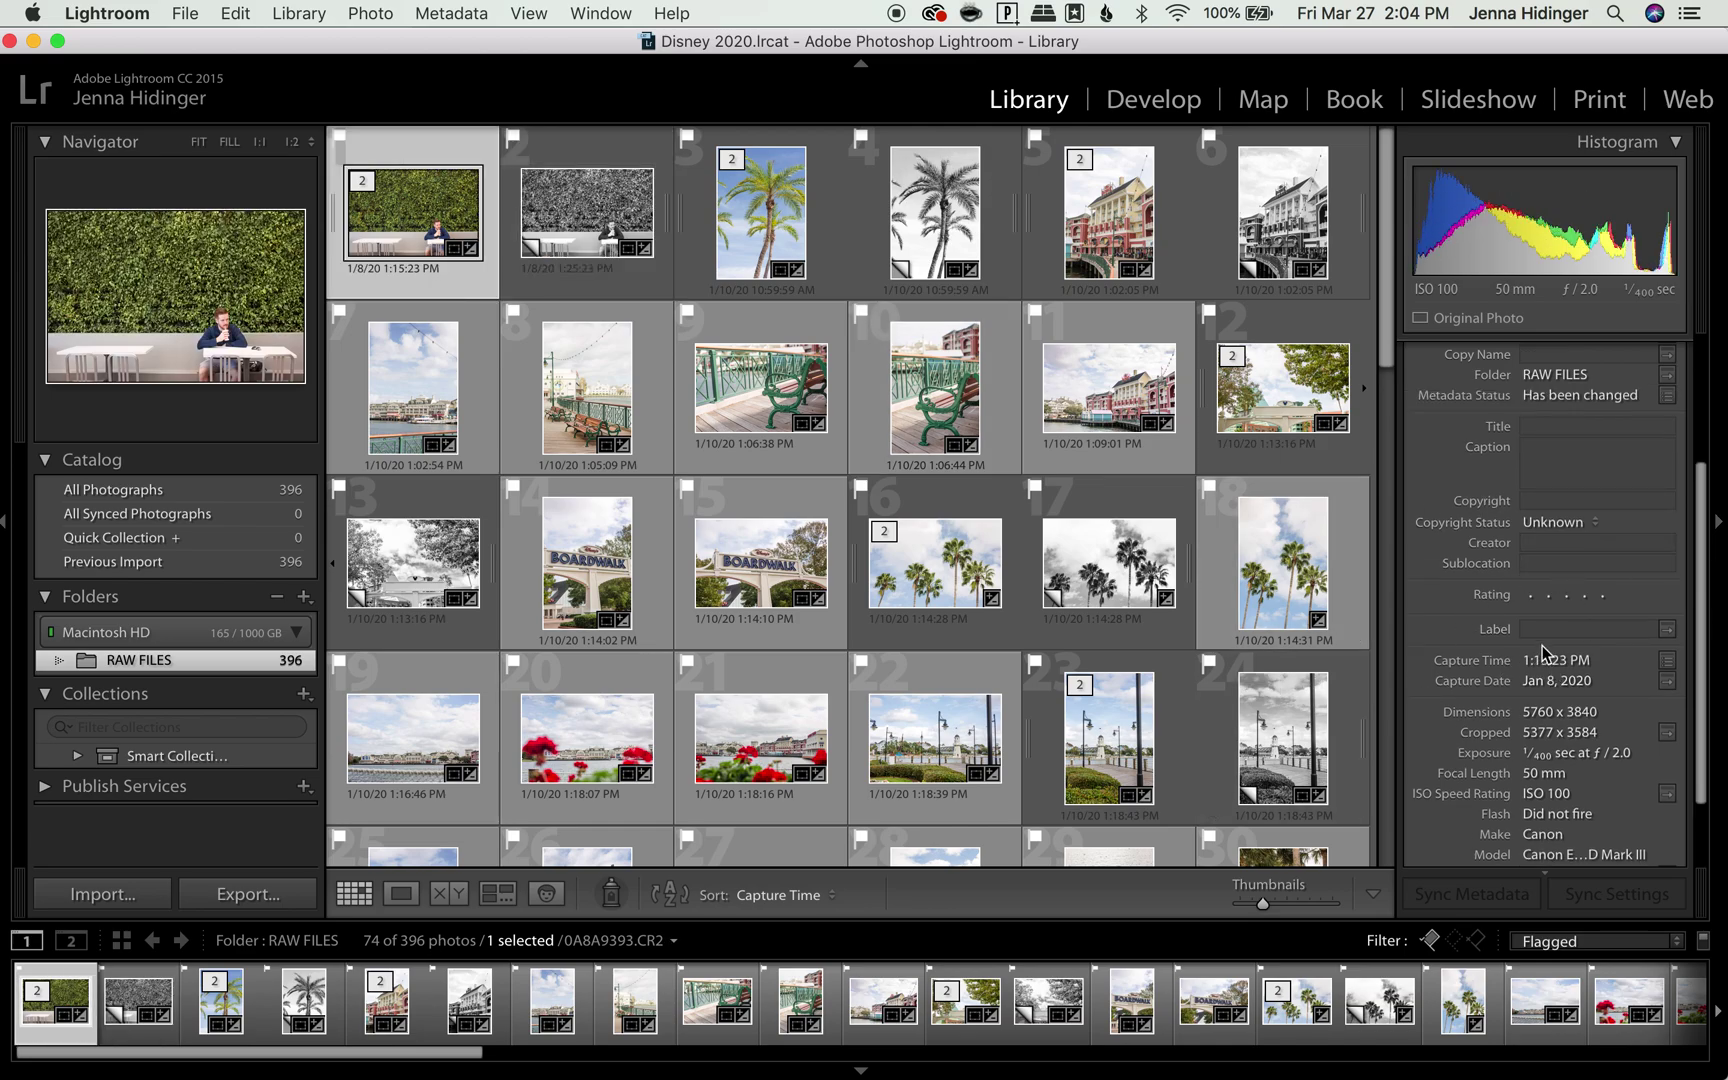
{"action": "left_click", "coordinate": [788, 275]}
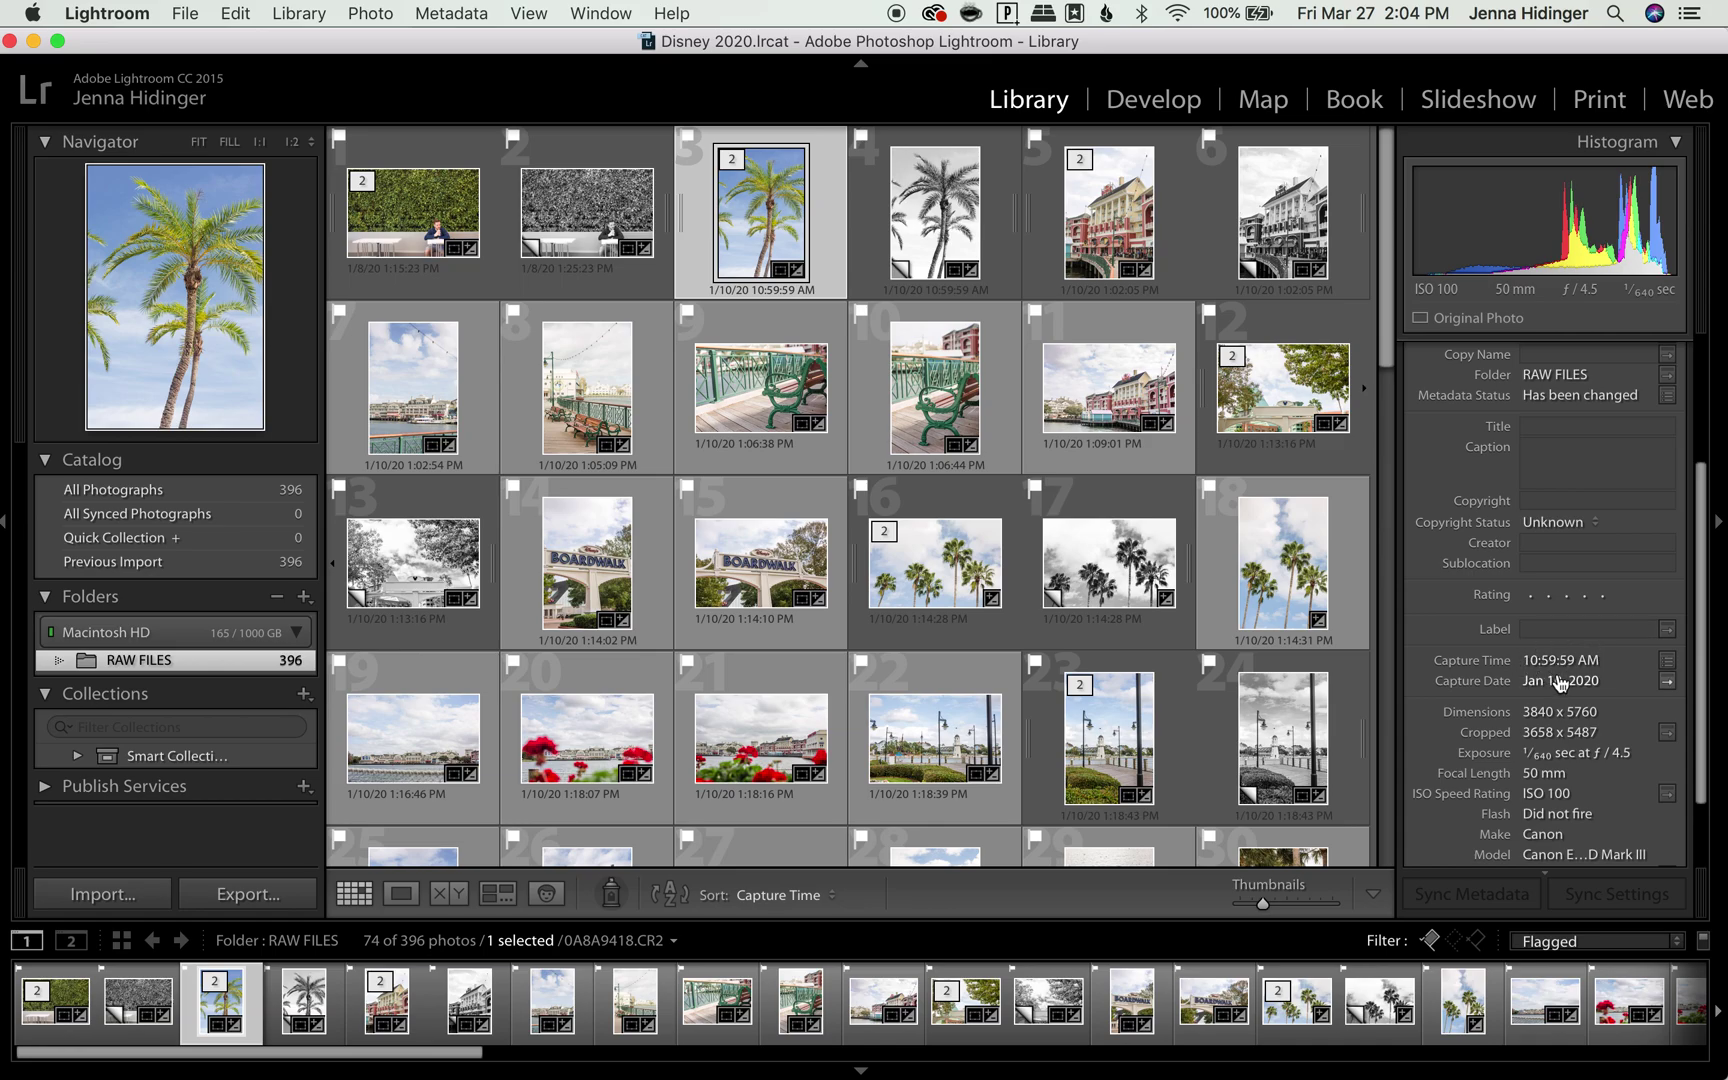
{"action": "left_click", "coordinate": [897, 211]}
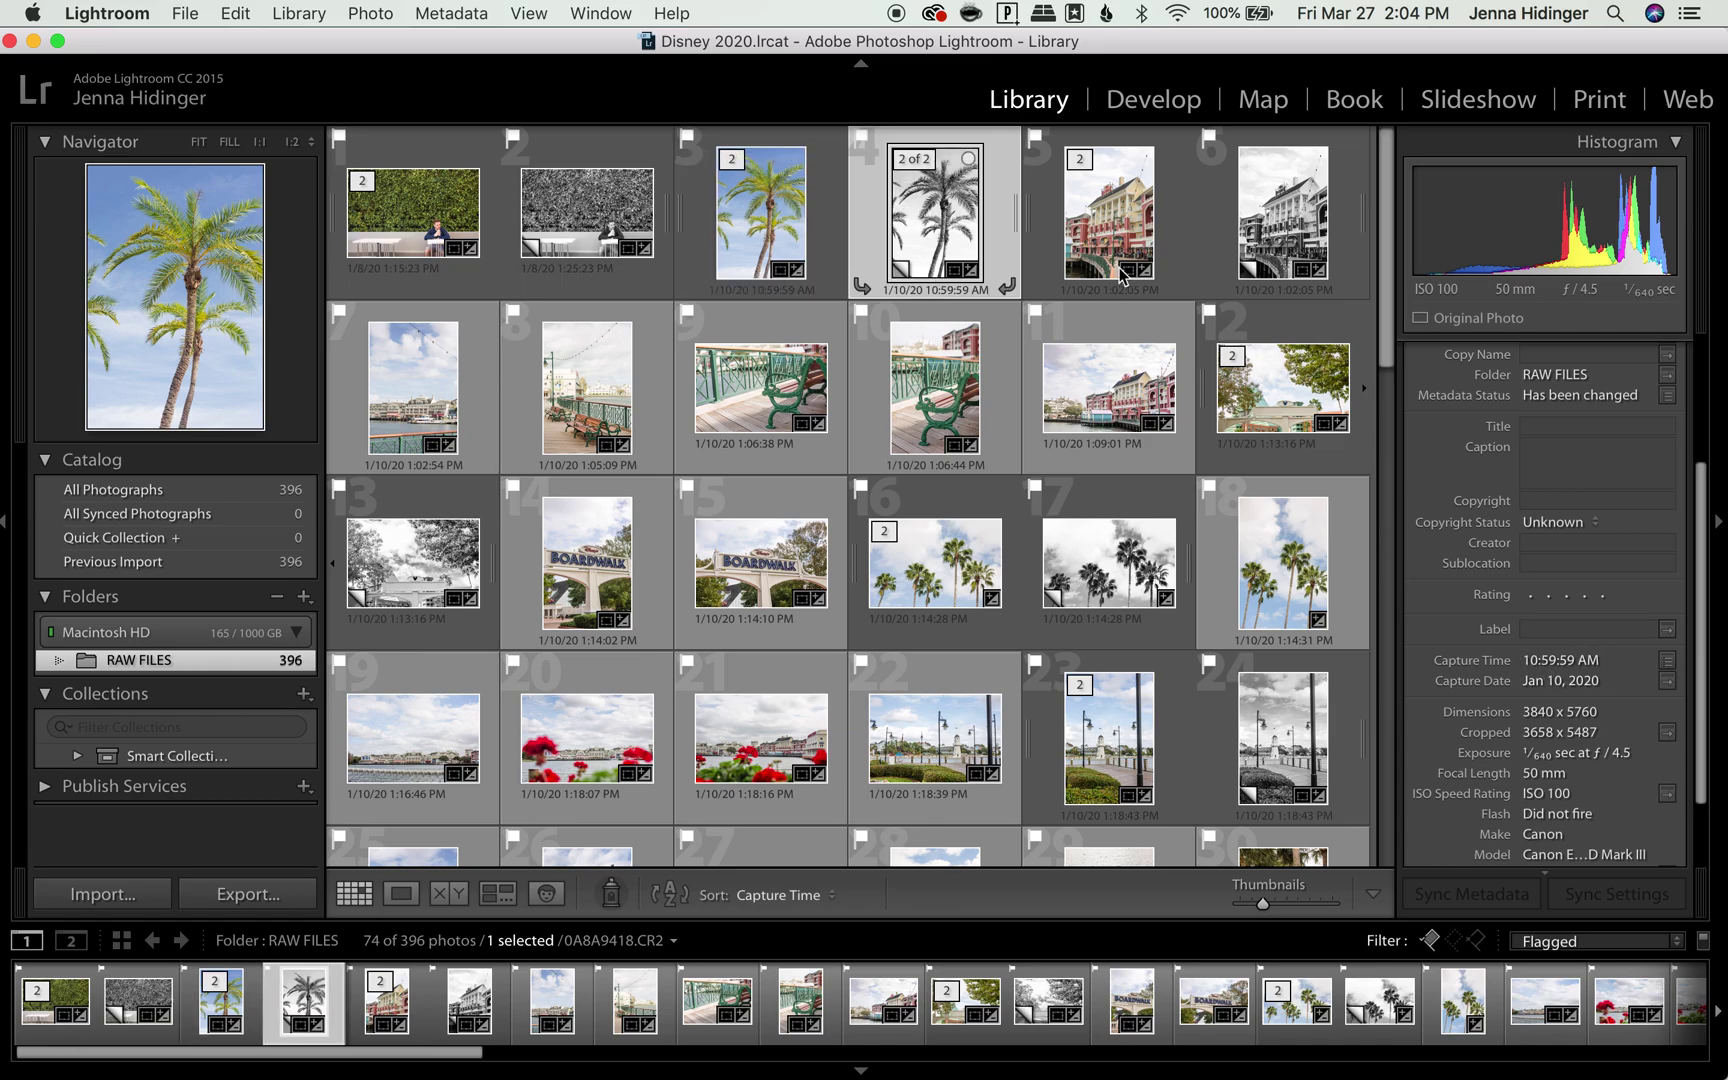
{"action": "left_click", "coordinate": [1113, 243]}
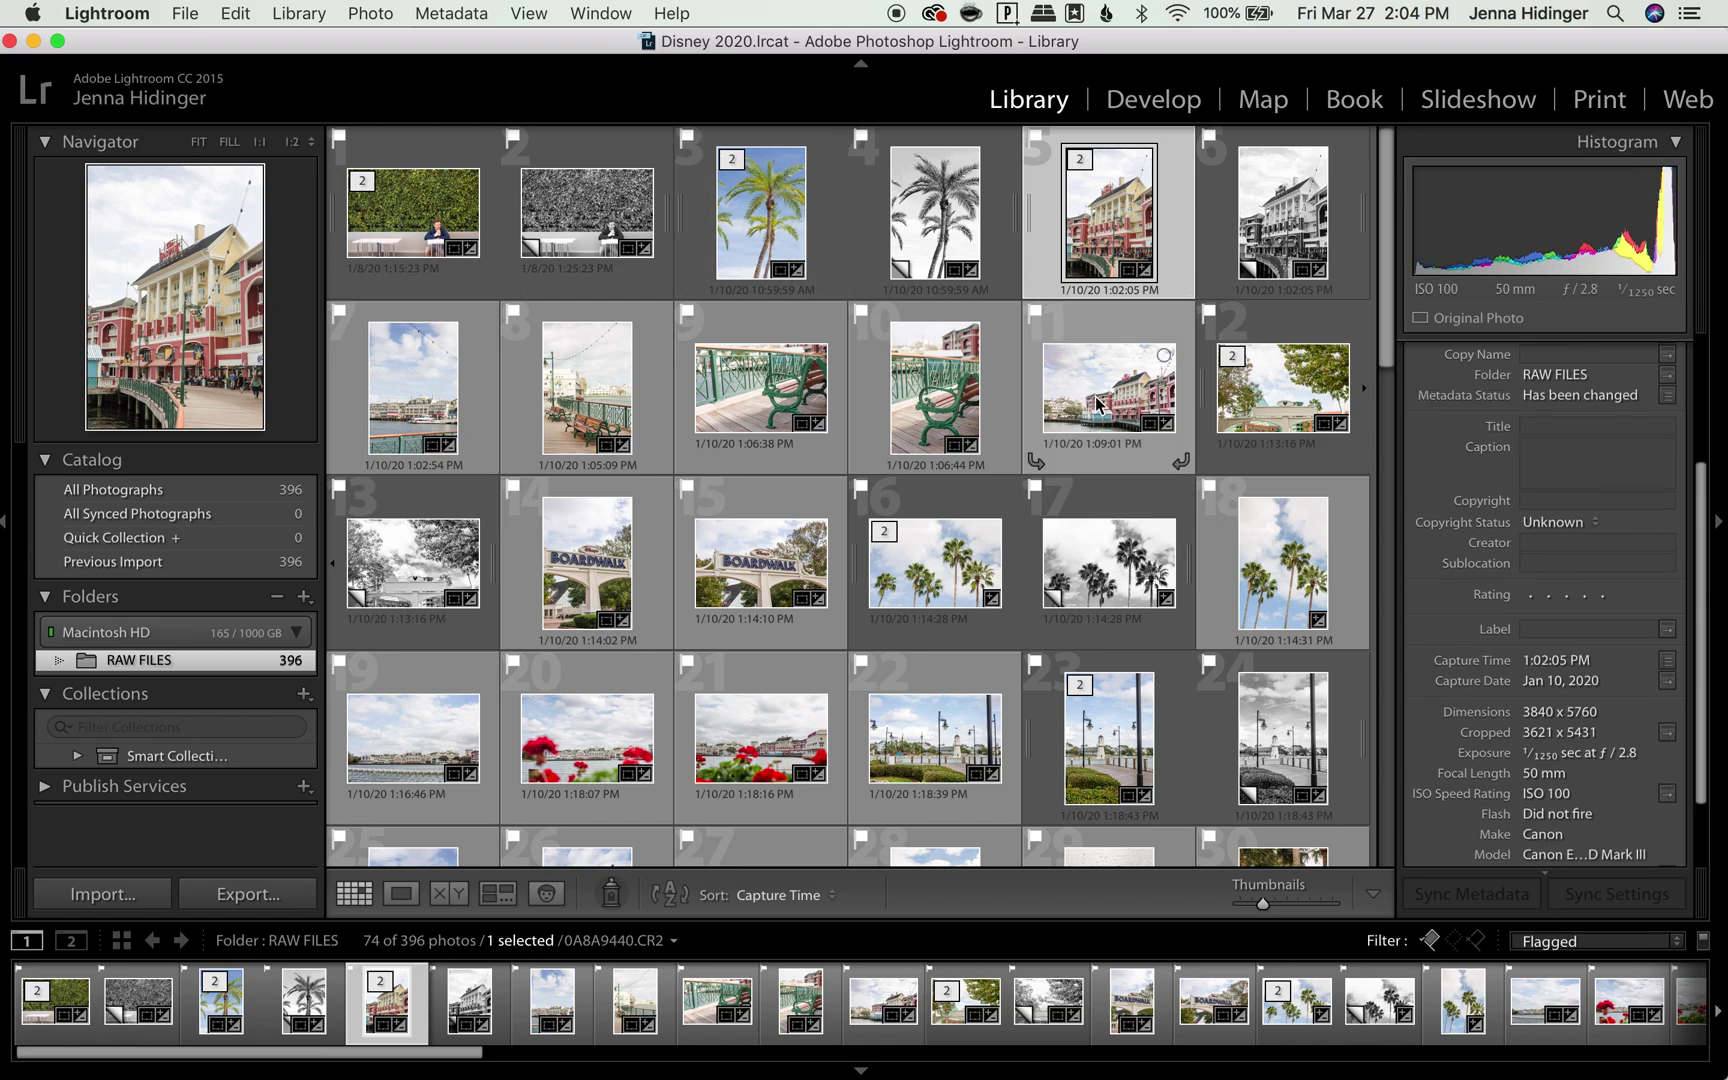
{"action": "mouse_move", "coordinate": [1097, 403]}
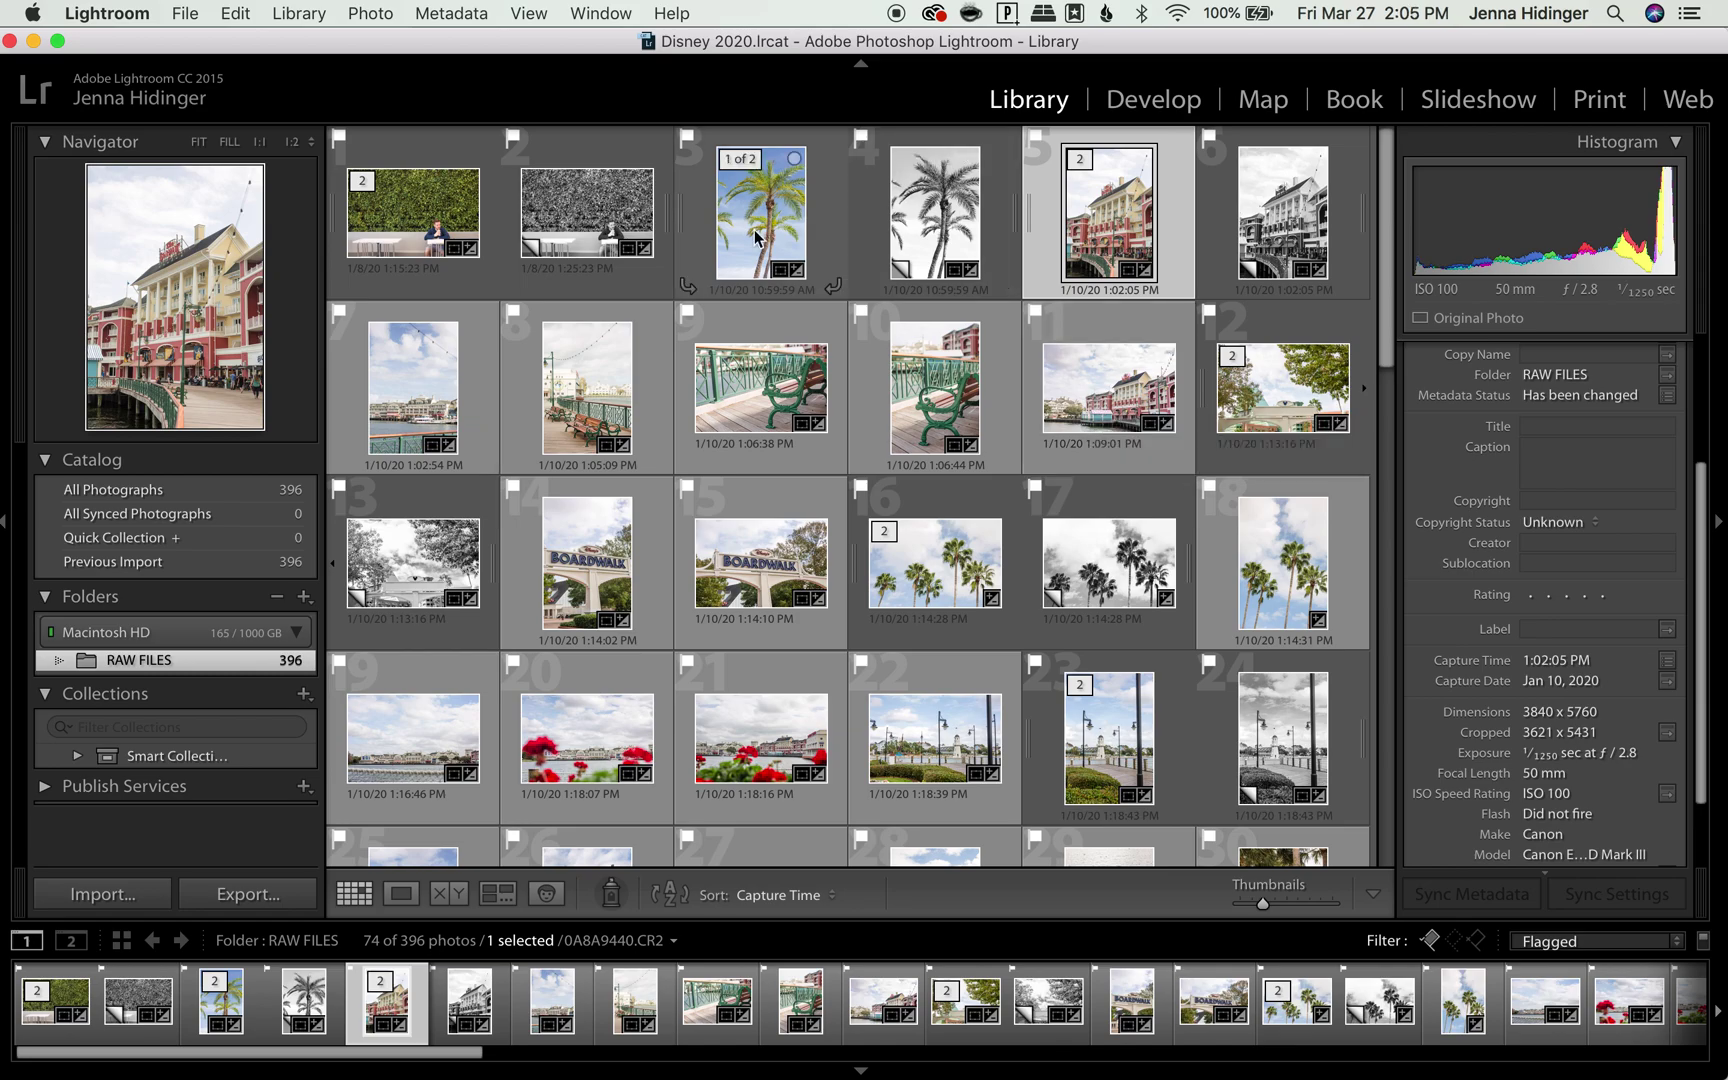
{"action": "left_click", "coordinate": [738, 221]}
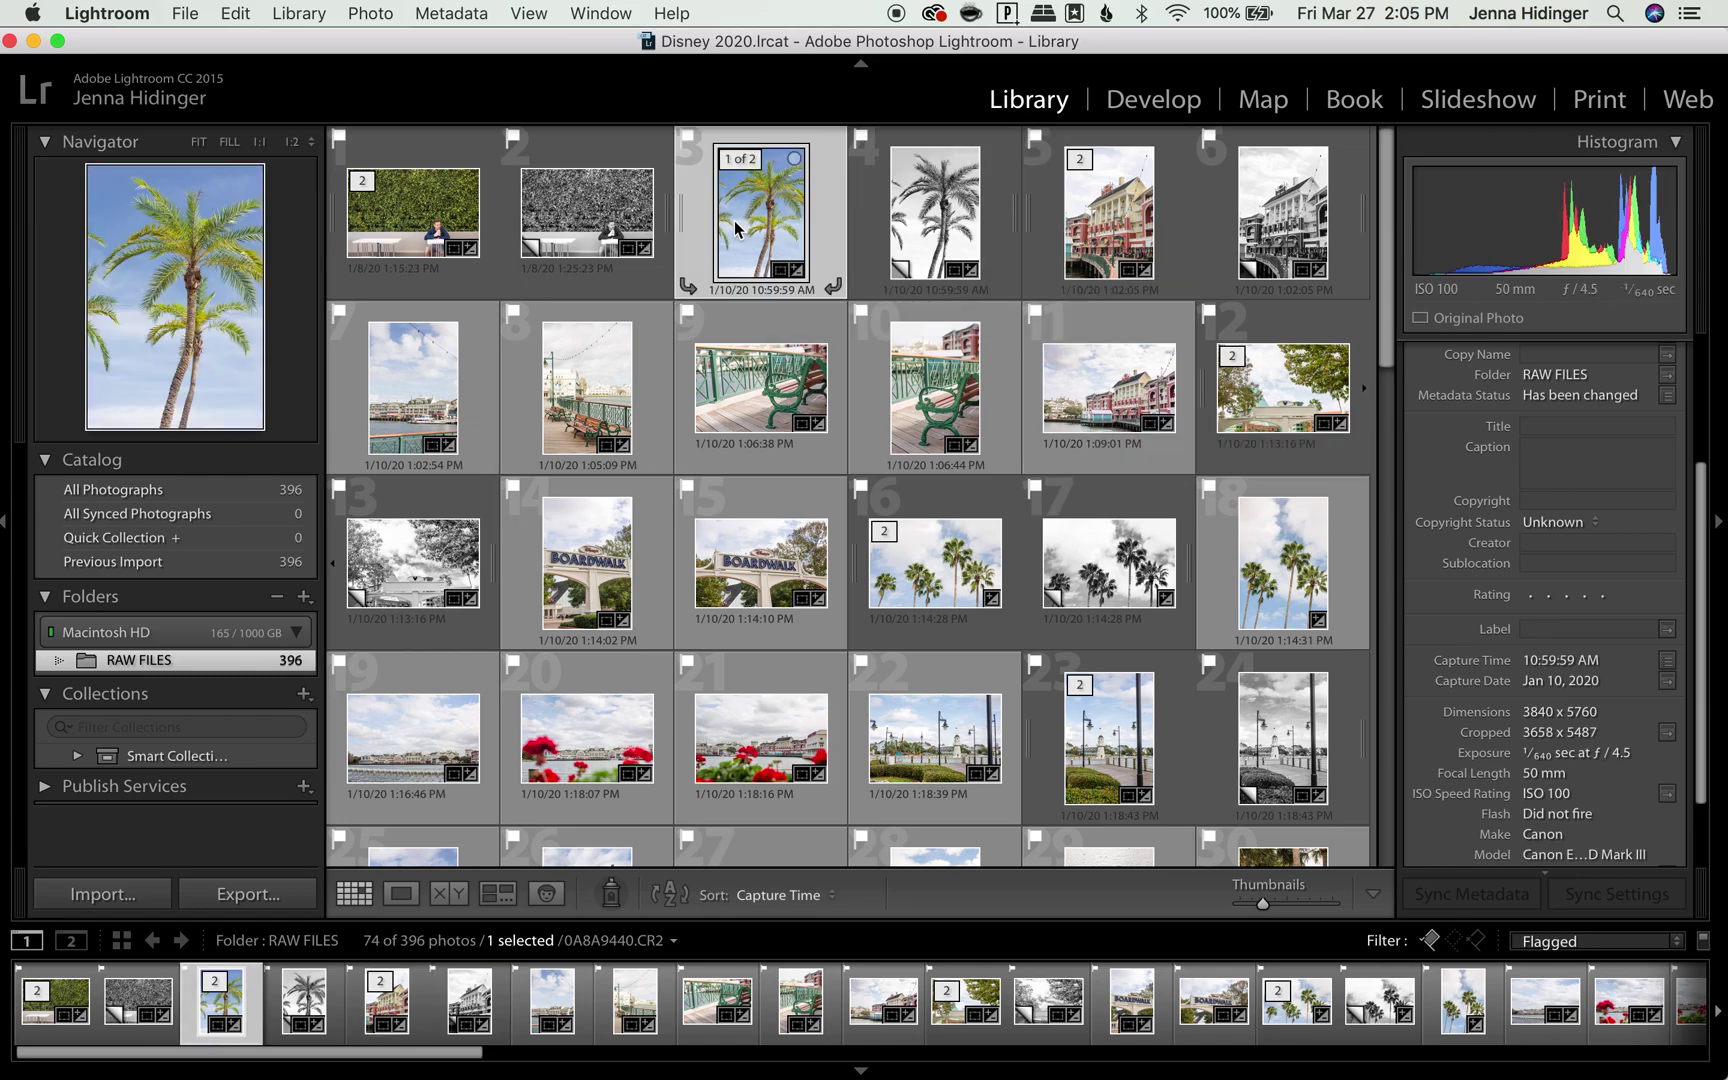